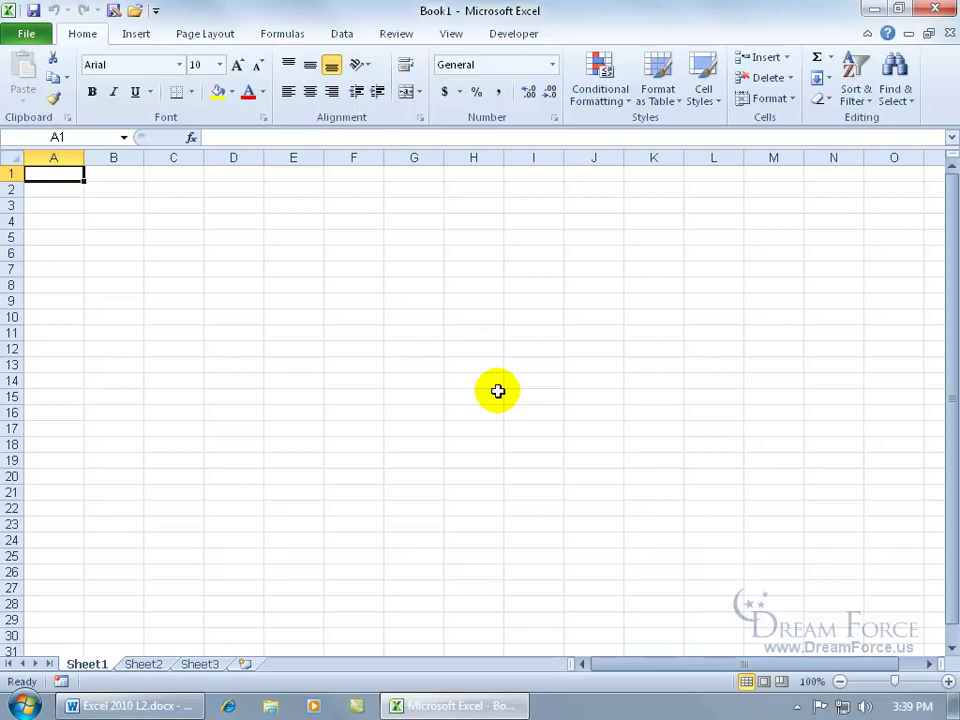
- Insert the picture Learning.jpg from the Exercises folder on the Desktop into the sheet
{"action": "left_click", "coordinate": [140, 36]}
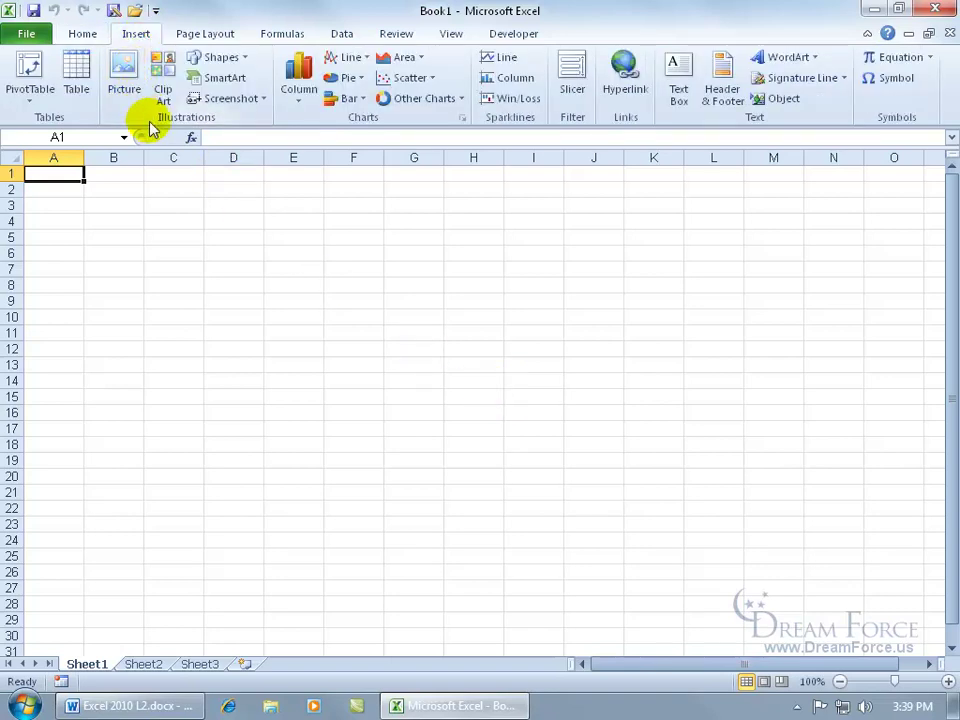
{"action": "left_click", "coordinate": [124, 82]}
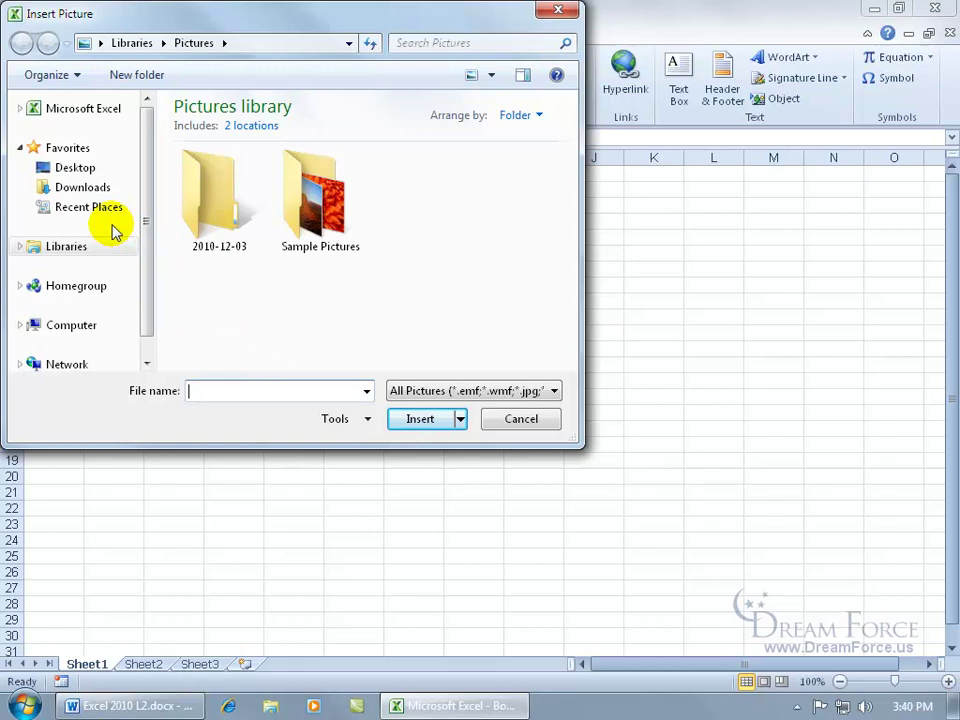
{"action": "left_click", "coordinate": [80, 169]}
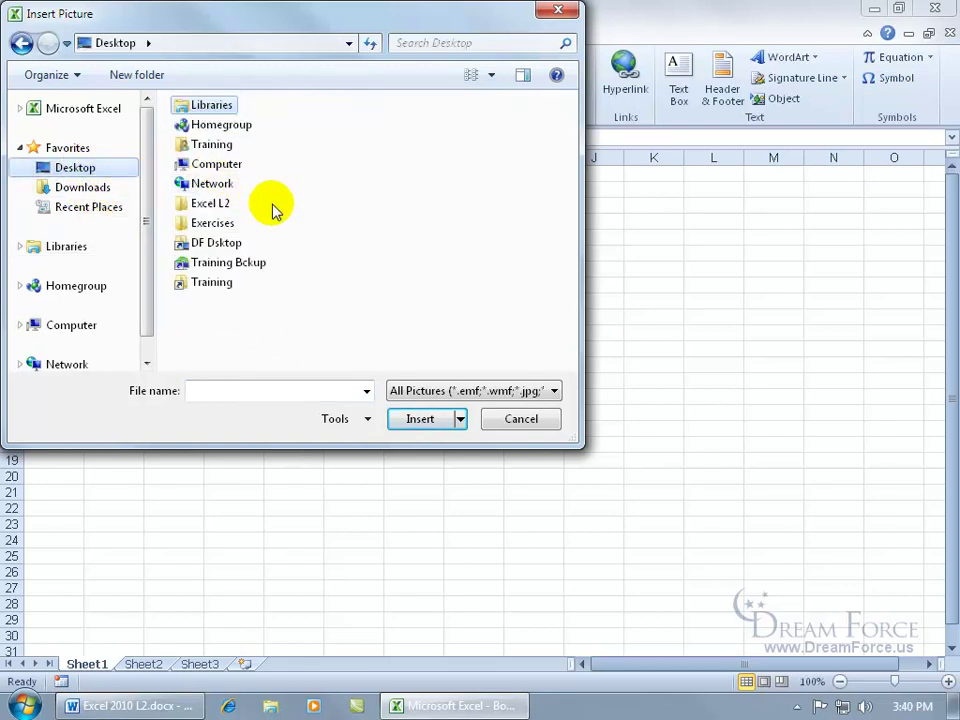
{"action": "double_click", "coordinate": [213, 226]}
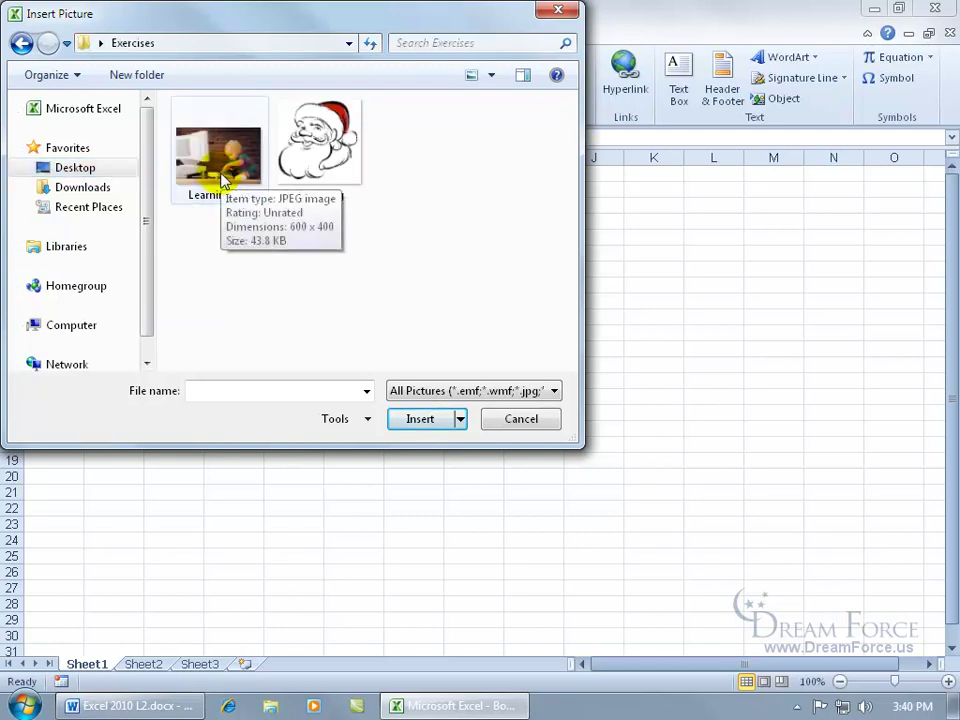
{"action": "left_click", "coordinate": [222, 180]}
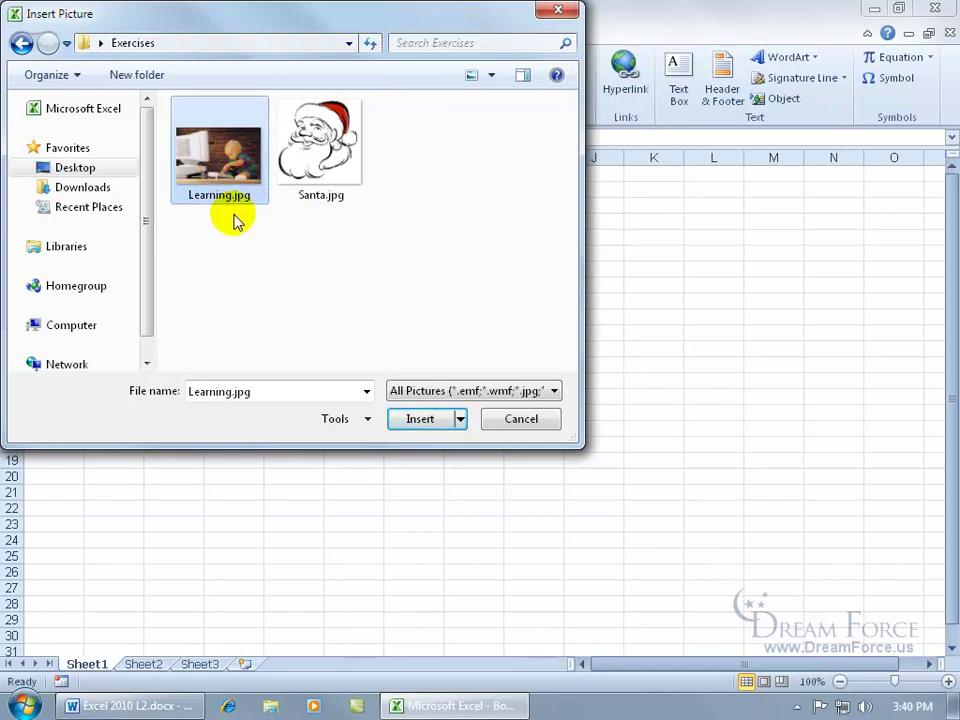
{"action": "left_click", "coordinate": [318, 170], "text": "ctrl"}
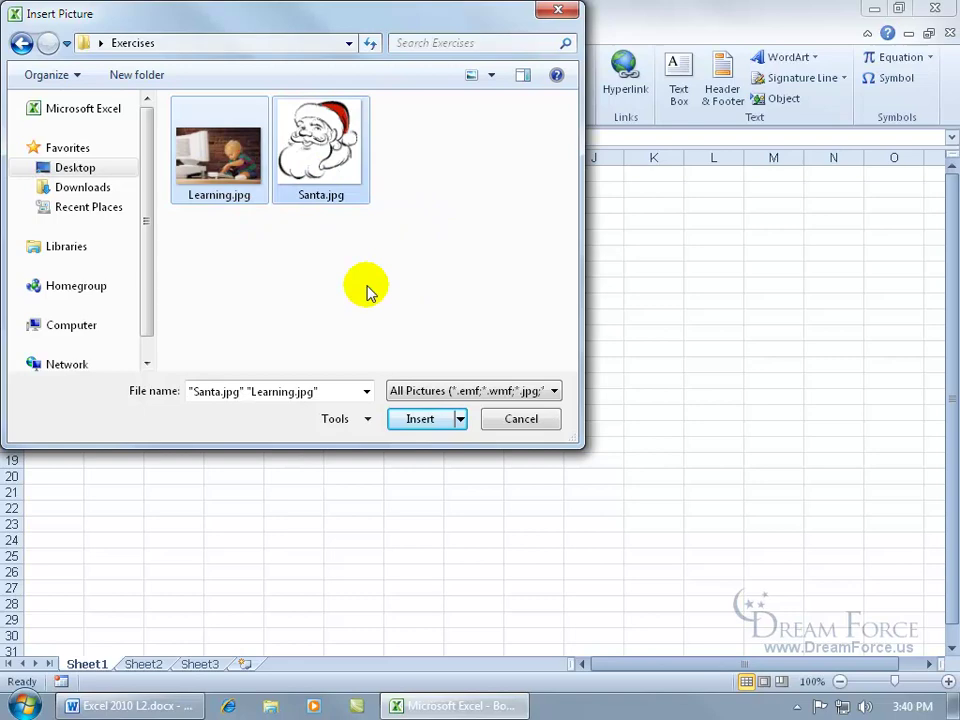
{"action": "left_click", "coordinate": [214, 160]}
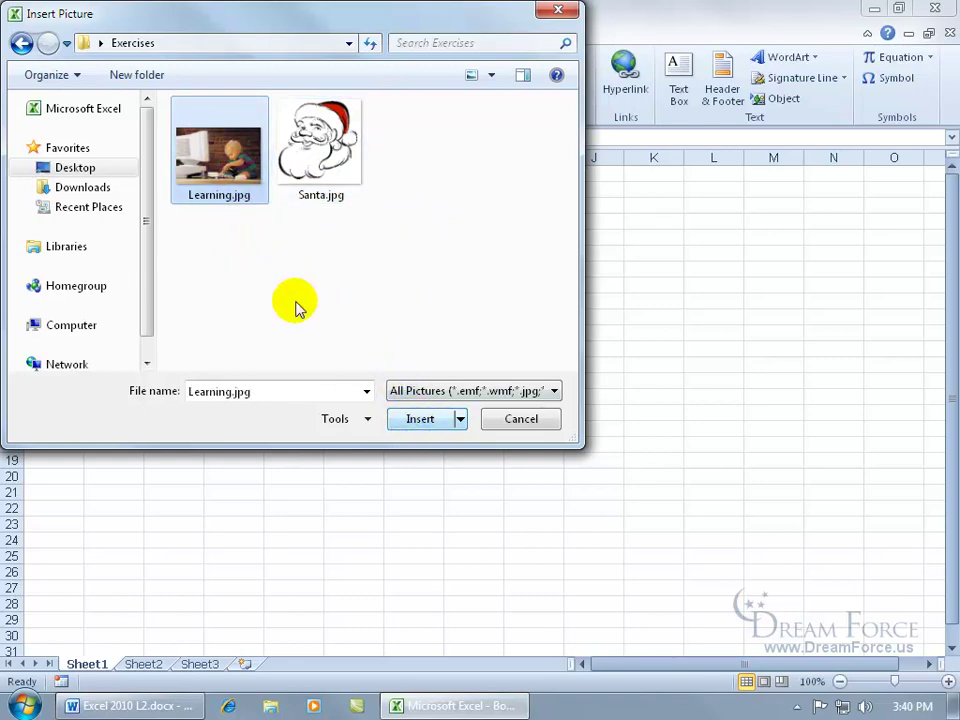
{"action": "double_click", "coordinate": [185, 145]}
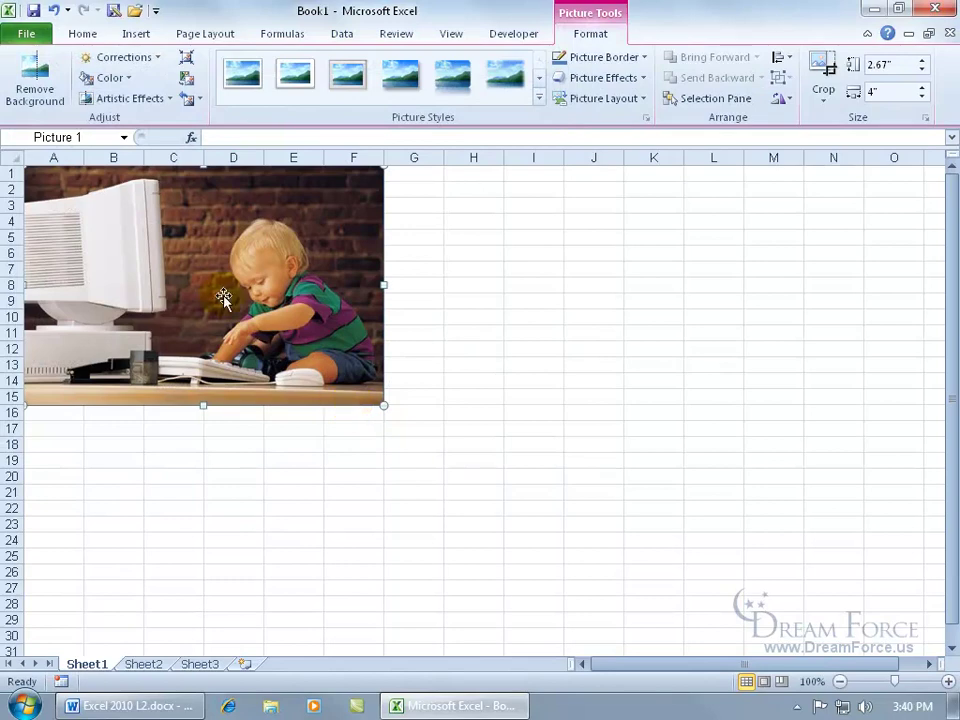
- Move the picture so its upper-left corner sits around cell E6 and apply the reflected rounded rectangle picture style
{"action": "left_click_drag", "start_coordinate": [223, 297], "coordinate": [488, 376]}
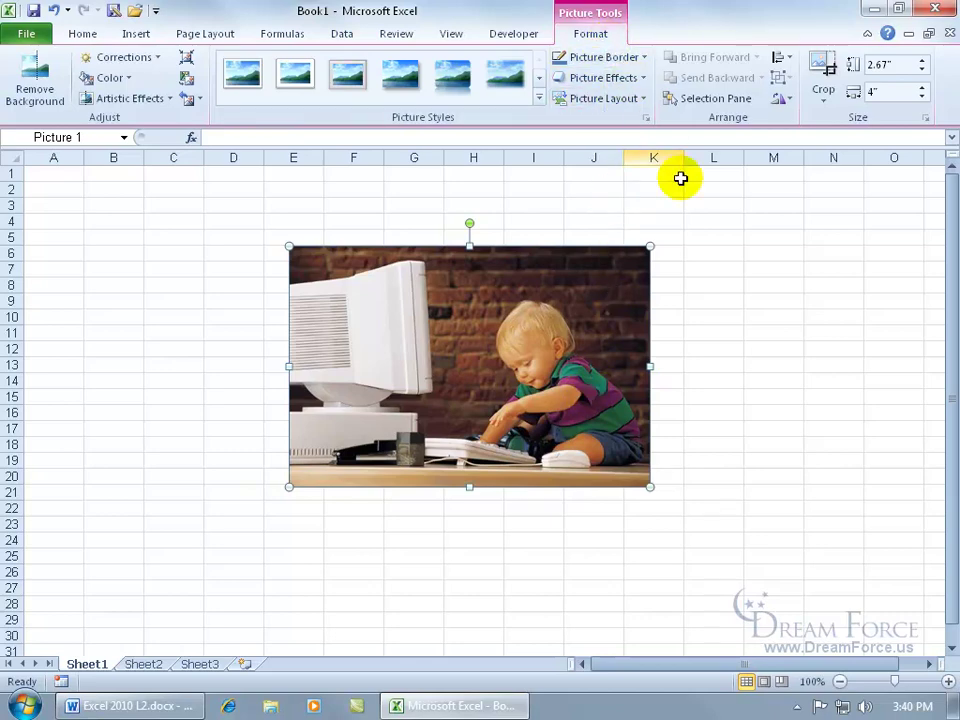
{"action": "left_click", "coordinate": [712, 300]}
{"action": "left_click", "coordinate": [574, 421]}
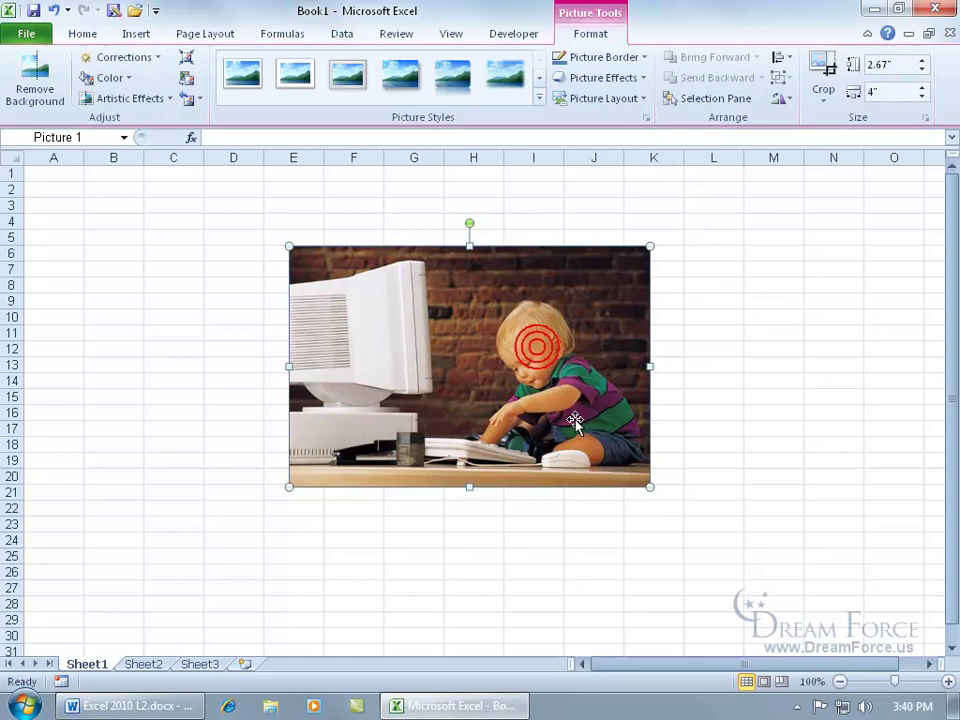
{"action": "left_click", "coordinate": [539, 98]}
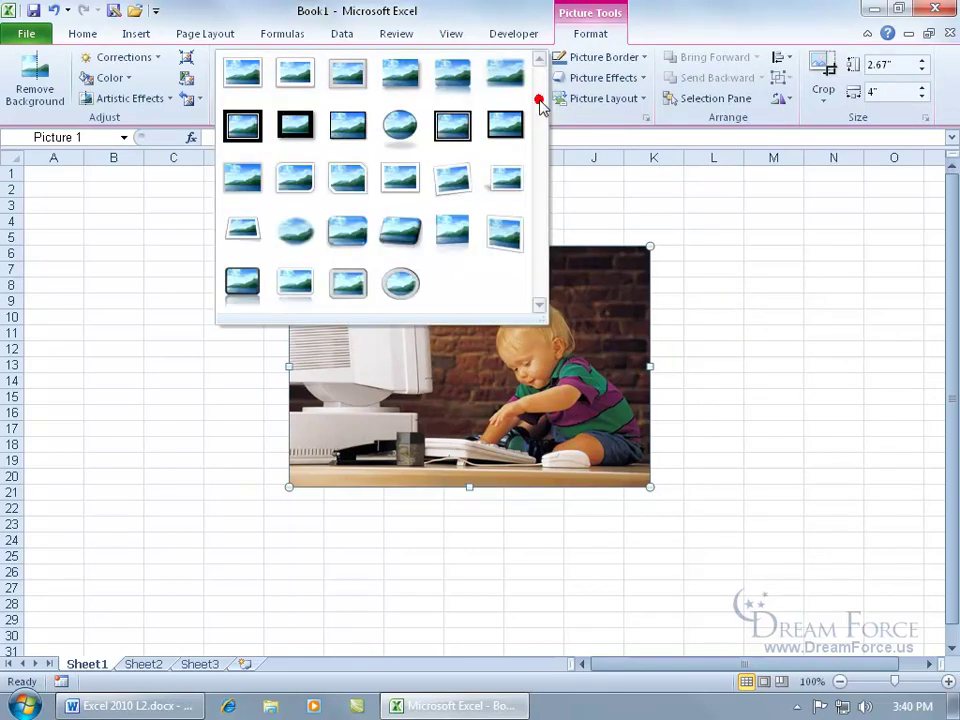
{"action": "left_click", "coordinate": [451, 82]}
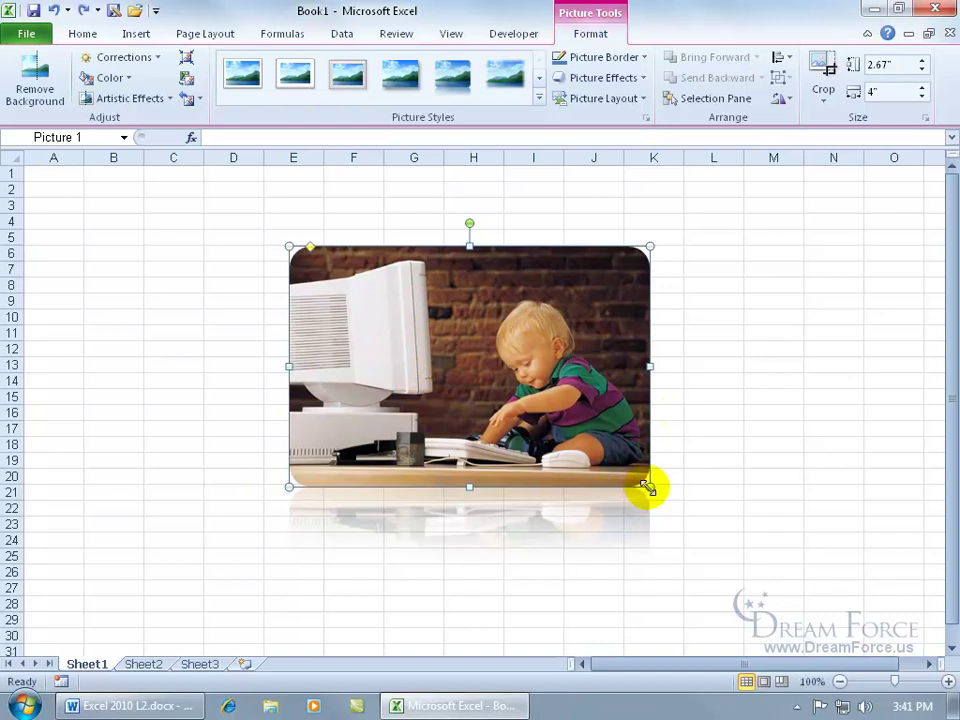
- Enlarge the picture from its lower-right corner to about 3.07" by 4.61", and undo the resize
{"action": "left_click_drag", "start_coordinate": [647, 487], "coordinate": [696, 522]}
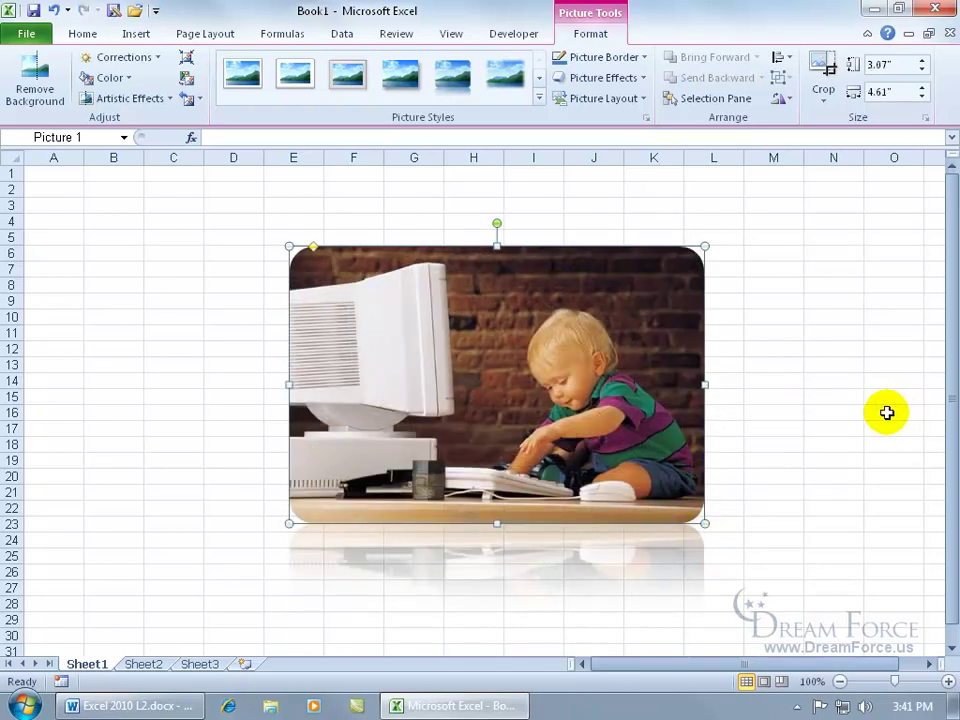
{"action": "left_click", "coordinate": [53, 10]}
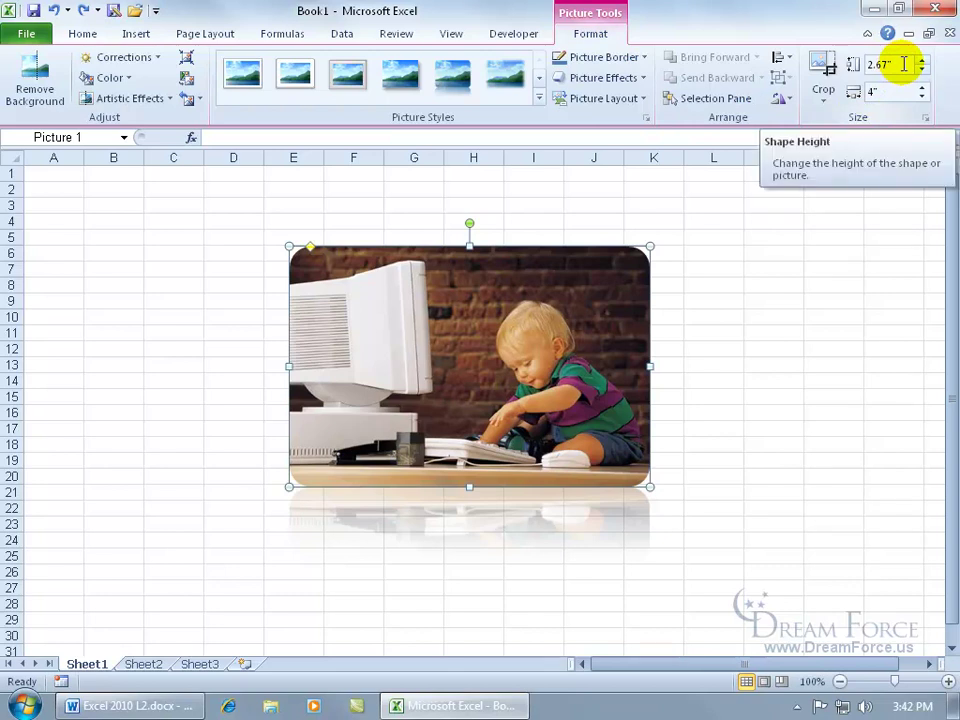
- Set the picture's exact height to 4" with its proportions kept, and undo that size change
{"action": "left_click_drag", "start_coordinate": [866, 66], "coordinate": [900, 63]}
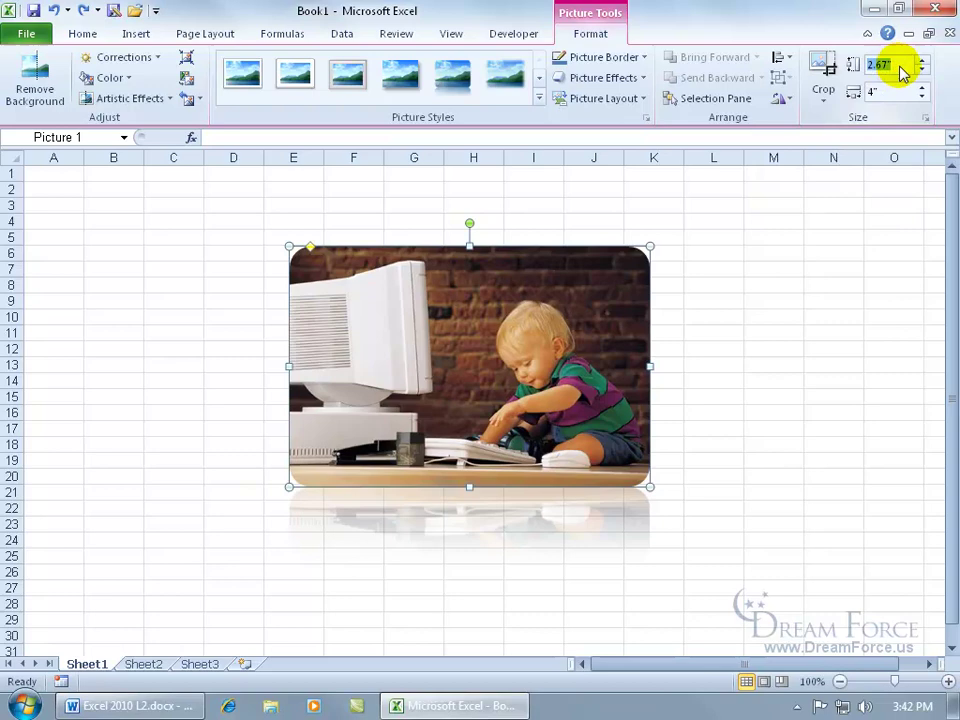
{"action": "type", "text": "4"}
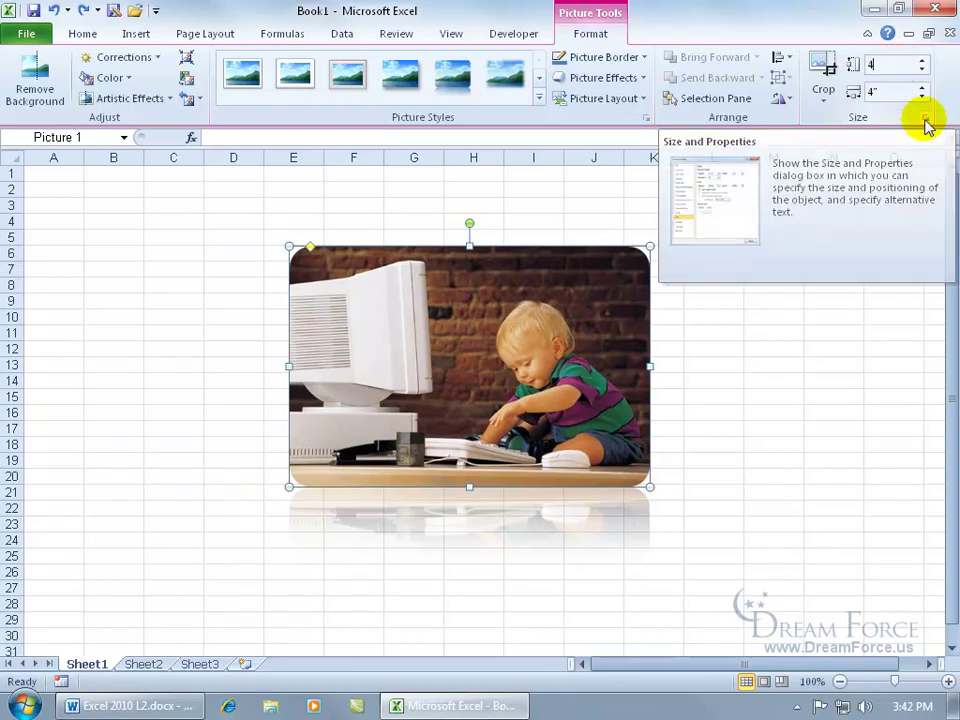
{"action": "key", "text": "Return"}
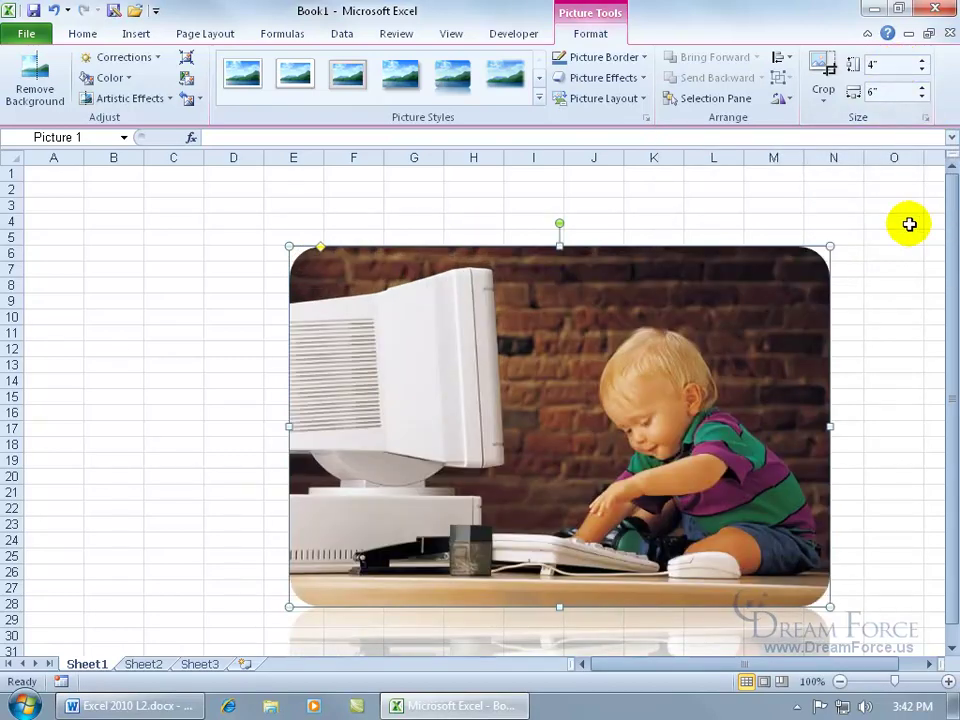
{"action": "left_click", "coordinate": [52, 10]}
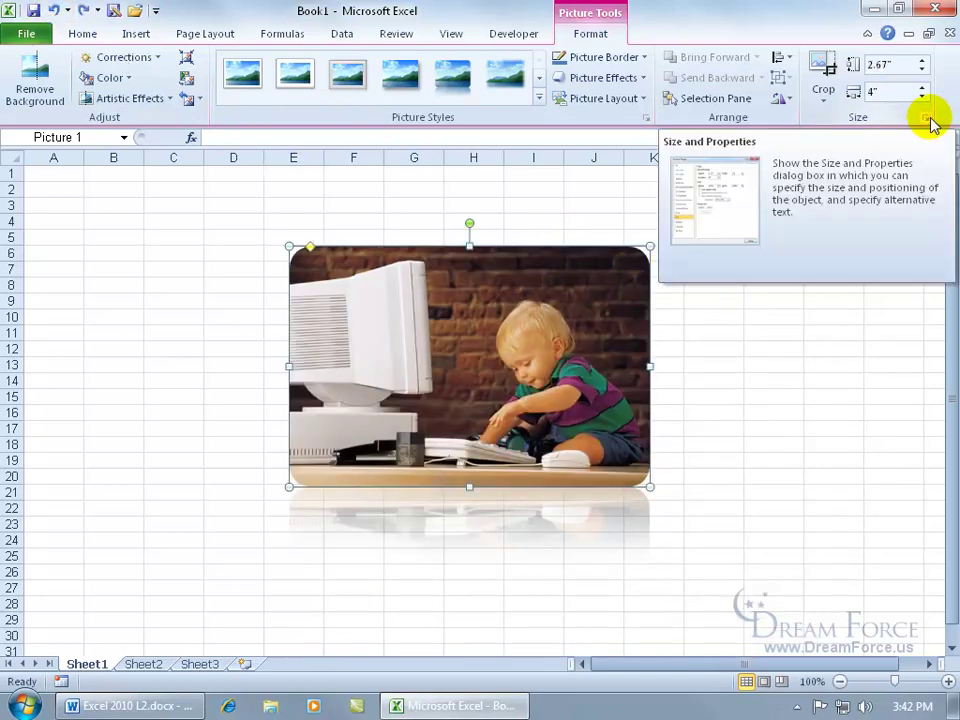
- In the picture's size and properties settings, unlock the aspect ratio and reduce only the height to 2"
{"action": "left_click", "coordinate": [927, 119]}
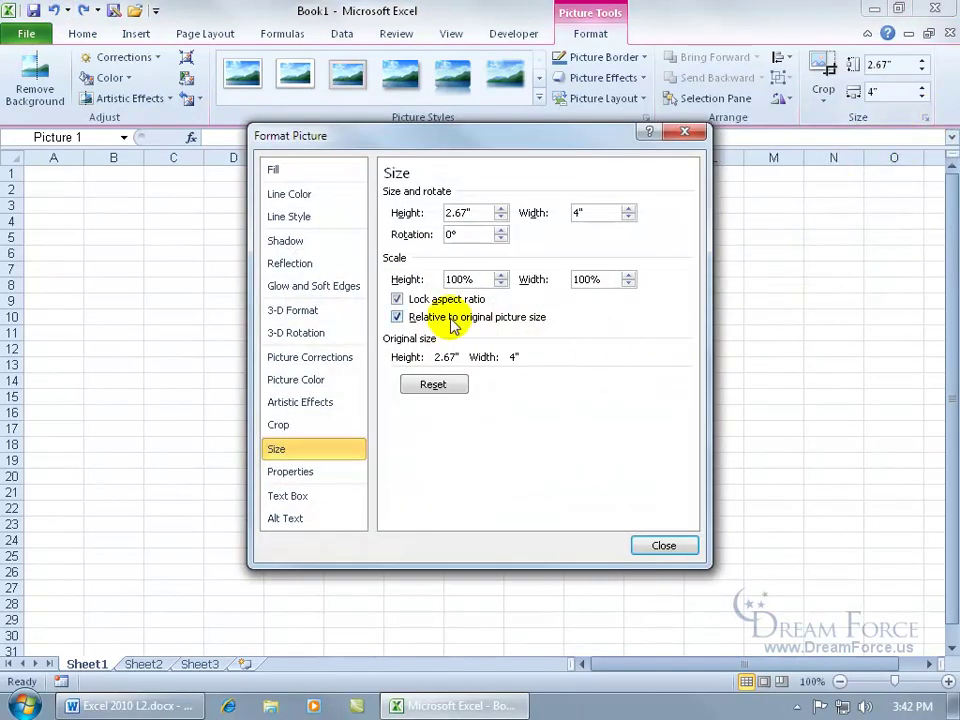
{"action": "left_click", "coordinate": [398, 300]}
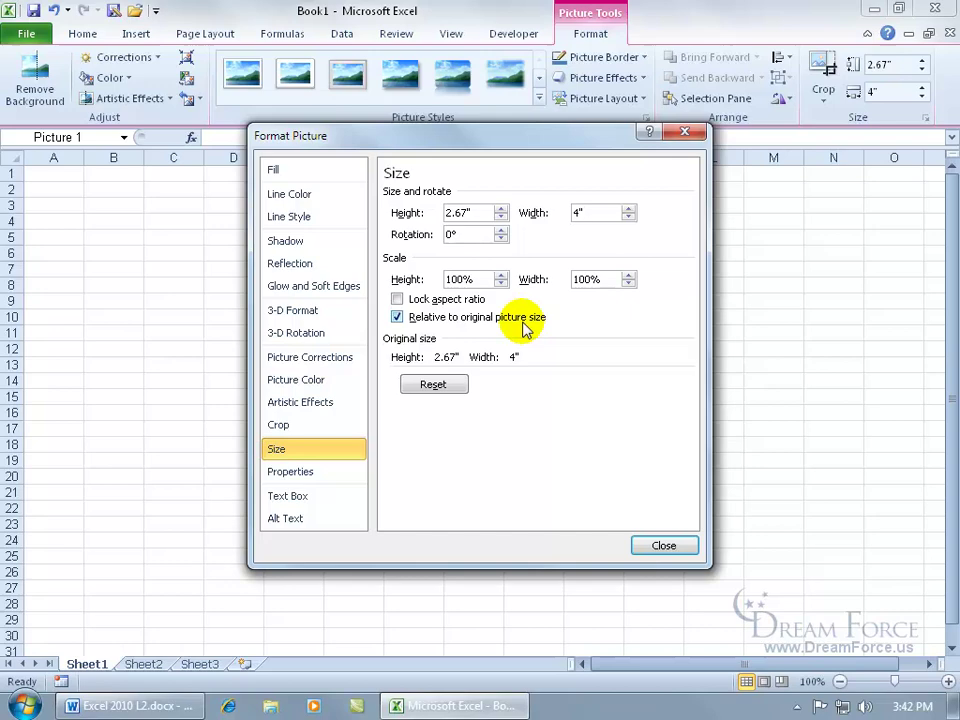
{"action": "left_click_drag", "start_coordinate": [566, 143], "coordinate": [700, 269]}
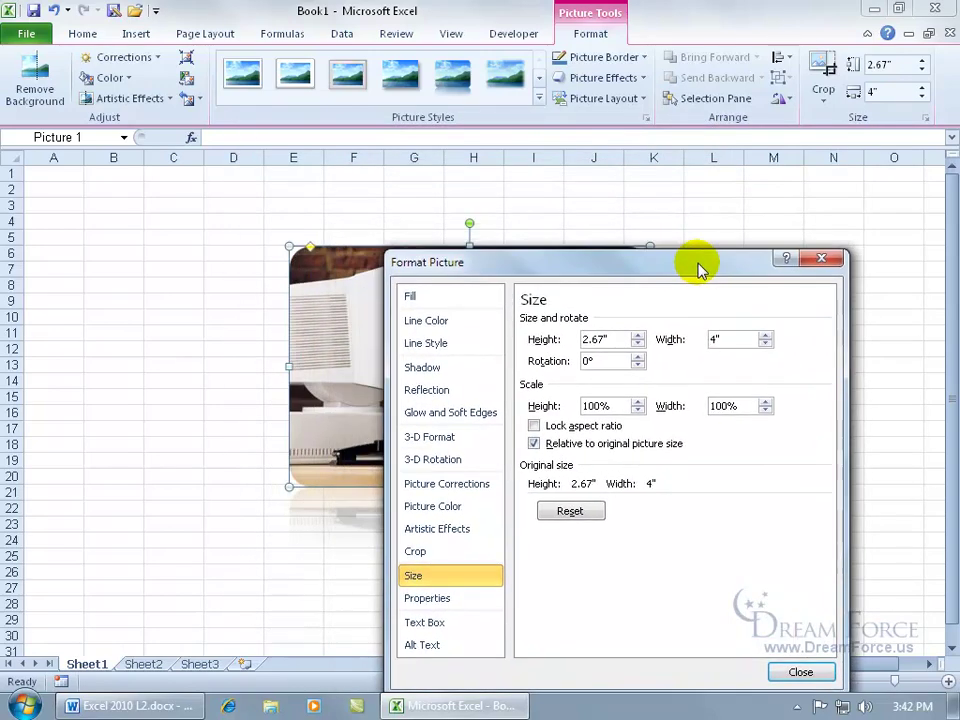
{"action": "left_click", "coordinate": [637, 346]}
{"action": "left_click", "coordinate": [637, 346]}
{"action": "left_click", "coordinate": [637, 346]}
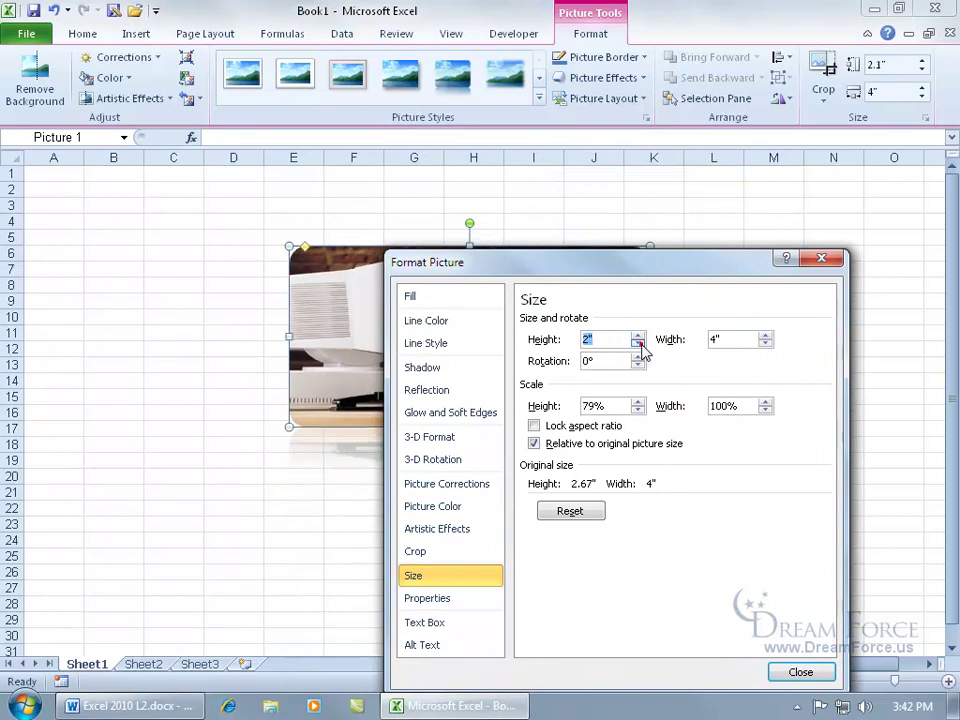
{"action": "left_click", "coordinate": [637, 346]}
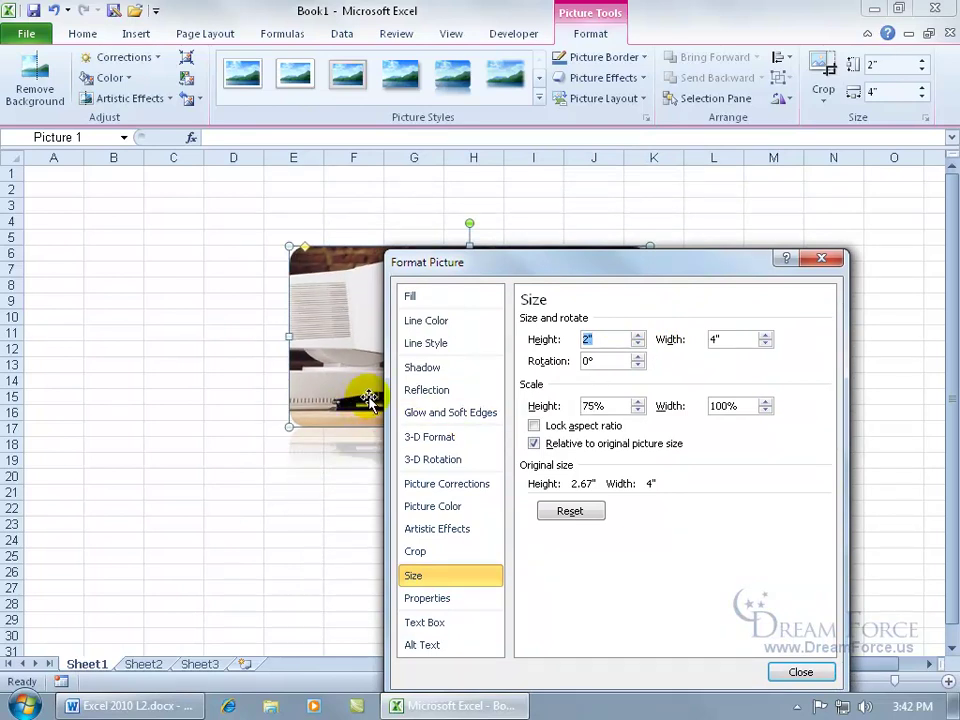
- Lock the aspect ratio again, reduce the picture's height to 1" proportionally, and close the picture format settings
{"action": "left_click", "coordinate": [535, 427]}
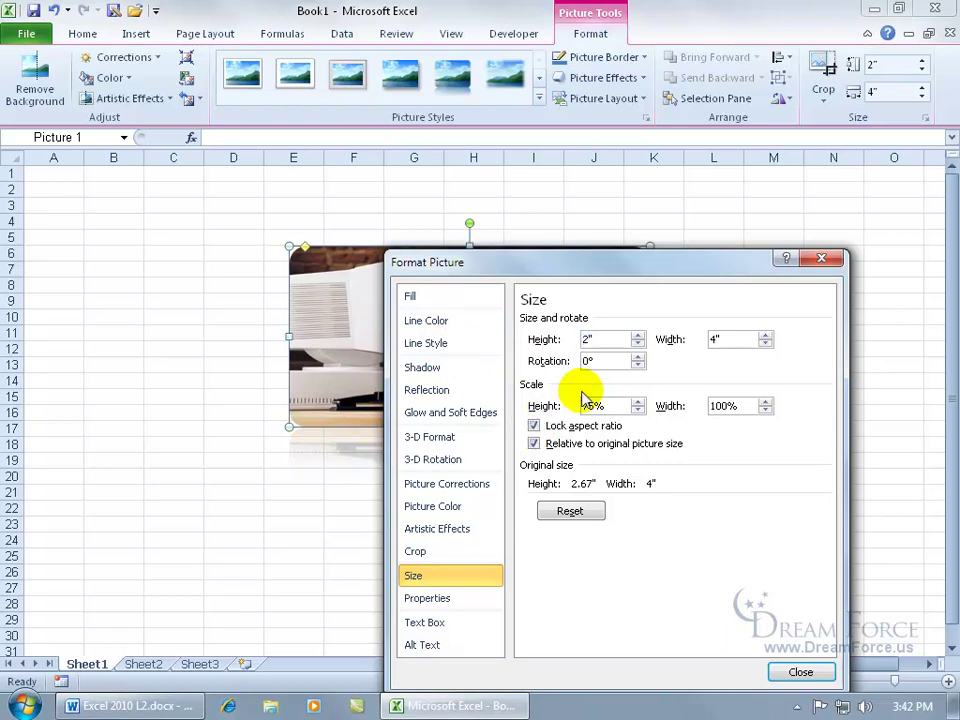
{"action": "left_click", "coordinate": [640, 347]}
{"action": "left_click", "coordinate": [640, 347]}
{"action": "left_click", "coordinate": [640, 347]}
{"action": "left_click", "coordinate": [640, 347]}
{"action": "left_click", "coordinate": [640, 347]}
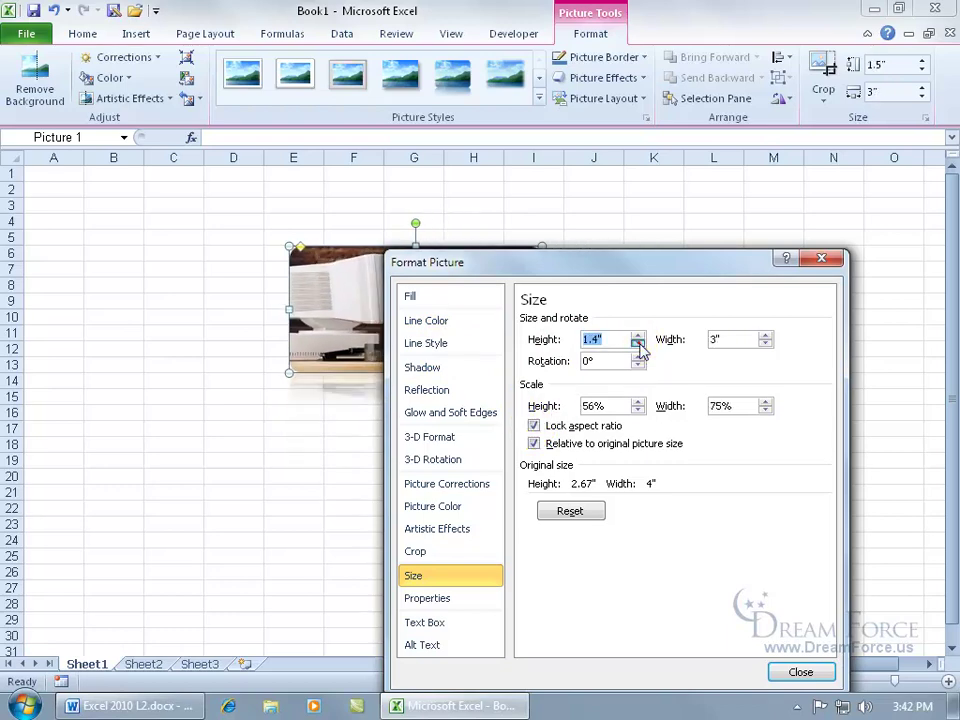
{"action": "left_click", "coordinate": [640, 347]}
{"action": "left_click_drag", "start_coordinate": [584, 264], "coordinate": [617, 314]}
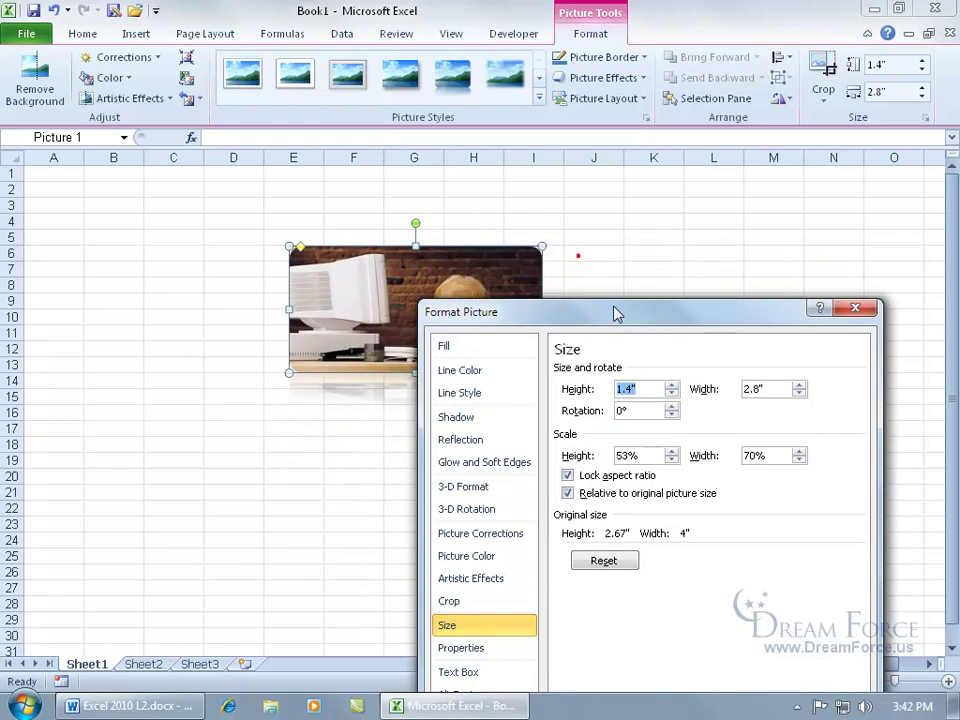
{"action": "left_click", "coordinate": [672, 393]}
{"action": "left_click", "coordinate": [672, 393]}
{"action": "left_click", "coordinate": [672, 393]}
{"action": "left_click", "coordinate": [672, 393]}
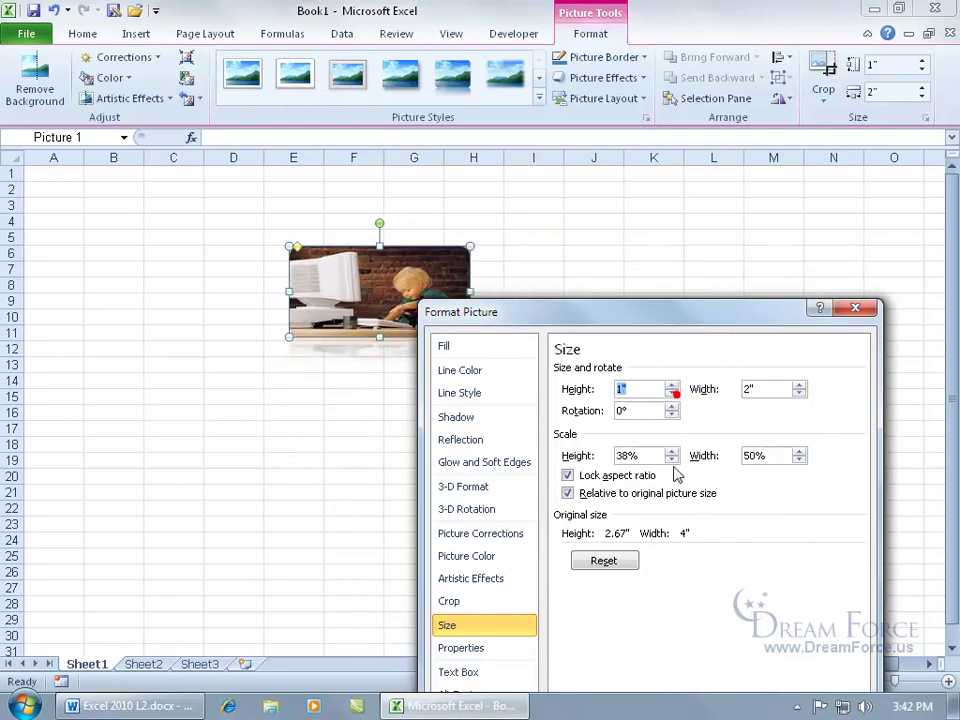
{"action": "left_click", "coordinate": [856, 313]}
- Undo the picture height changes made in the format settings
{"action": "left_click", "coordinate": [53, 10]}
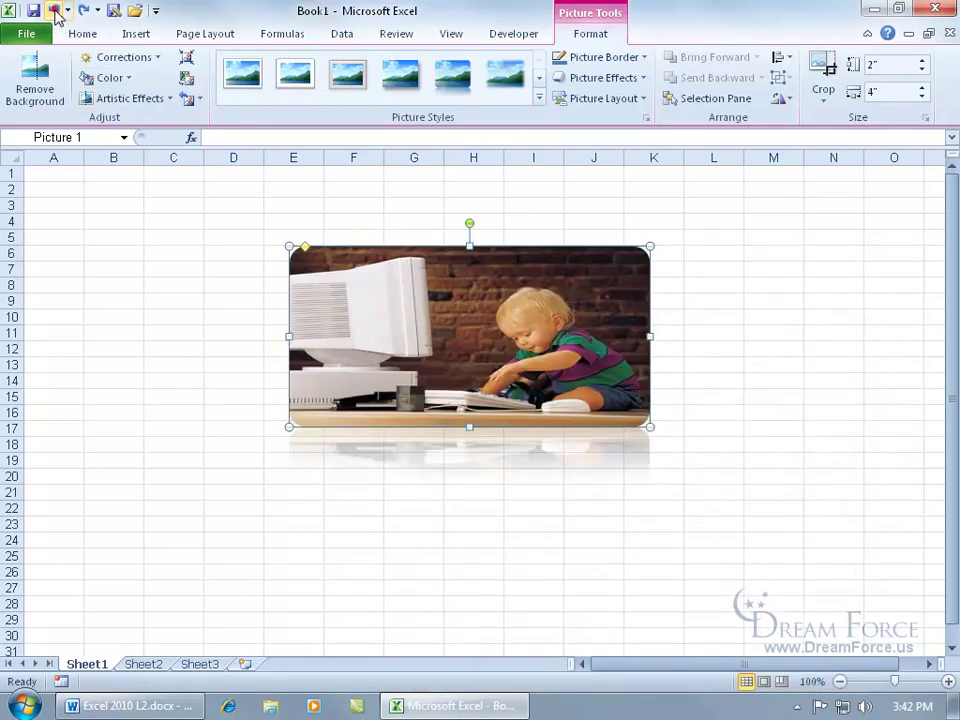
{"action": "left_click", "coordinate": [53, 10]}
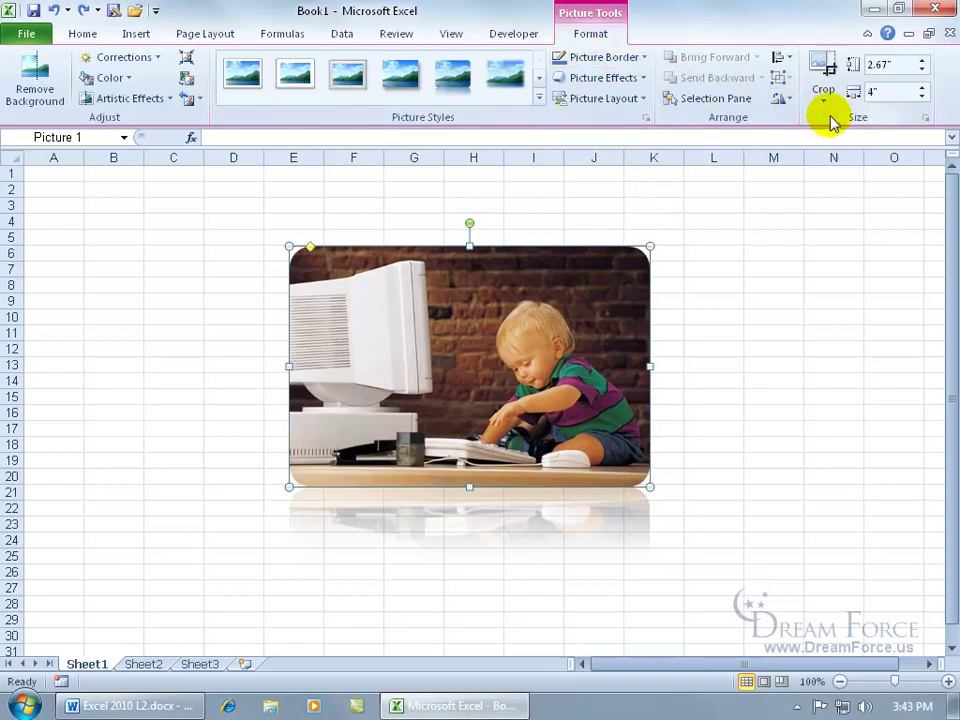
- Crop away part of the picture's left side, leaving a width of about 3.01", and apply the crop
{"action": "left_click", "coordinate": [824, 72]}
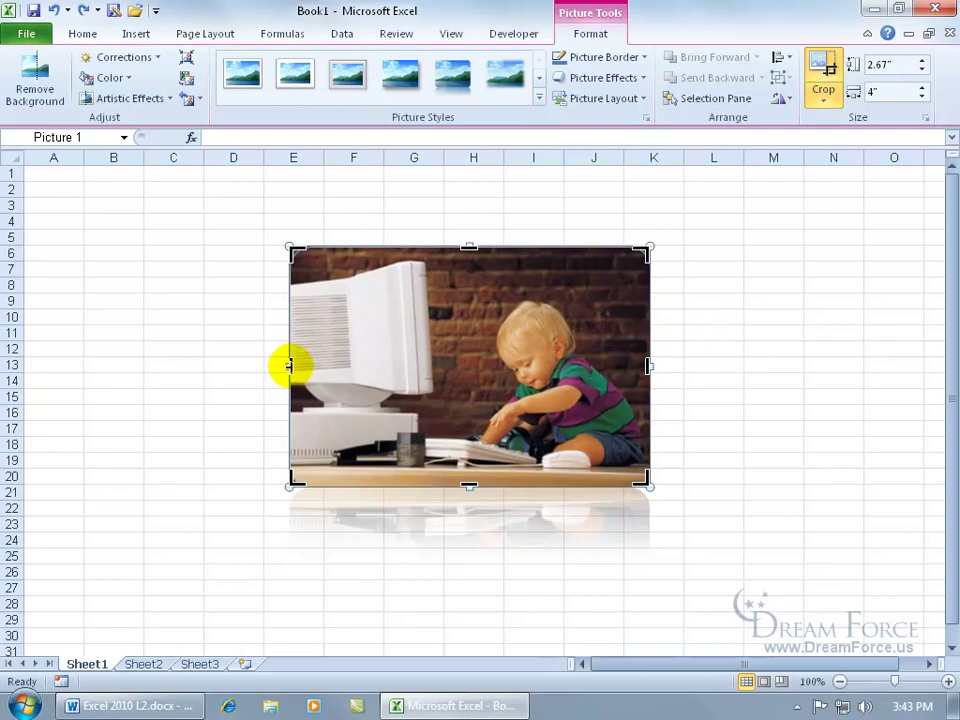
{"action": "left_click_drag", "start_coordinate": [287, 366], "coordinate": [424, 370]}
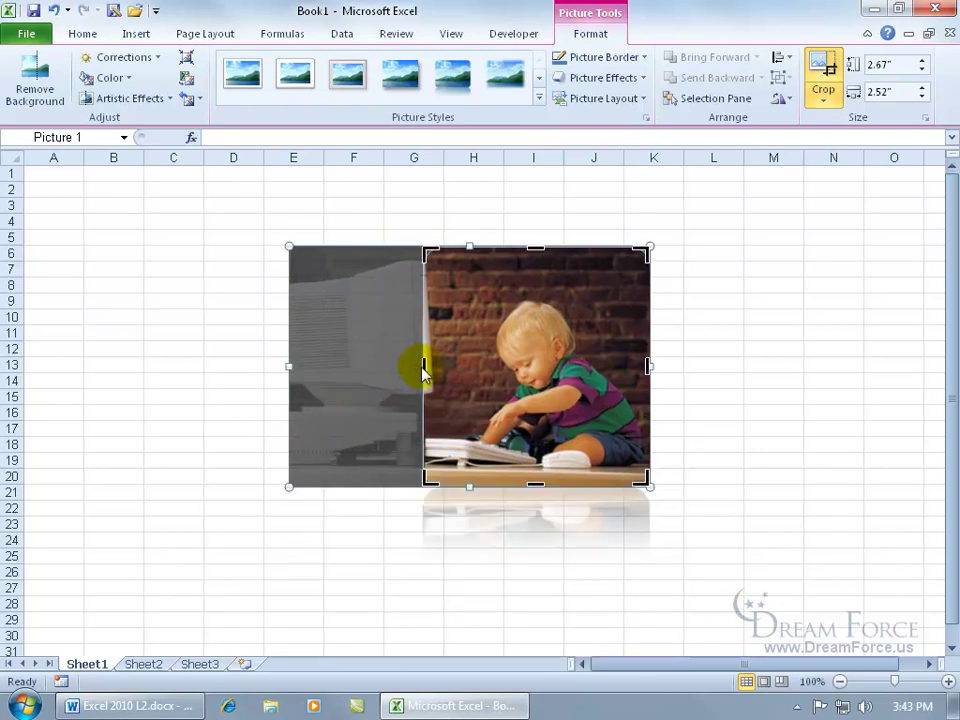
{"action": "left_click_drag", "start_coordinate": [424, 366], "coordinate": [377, 367]}
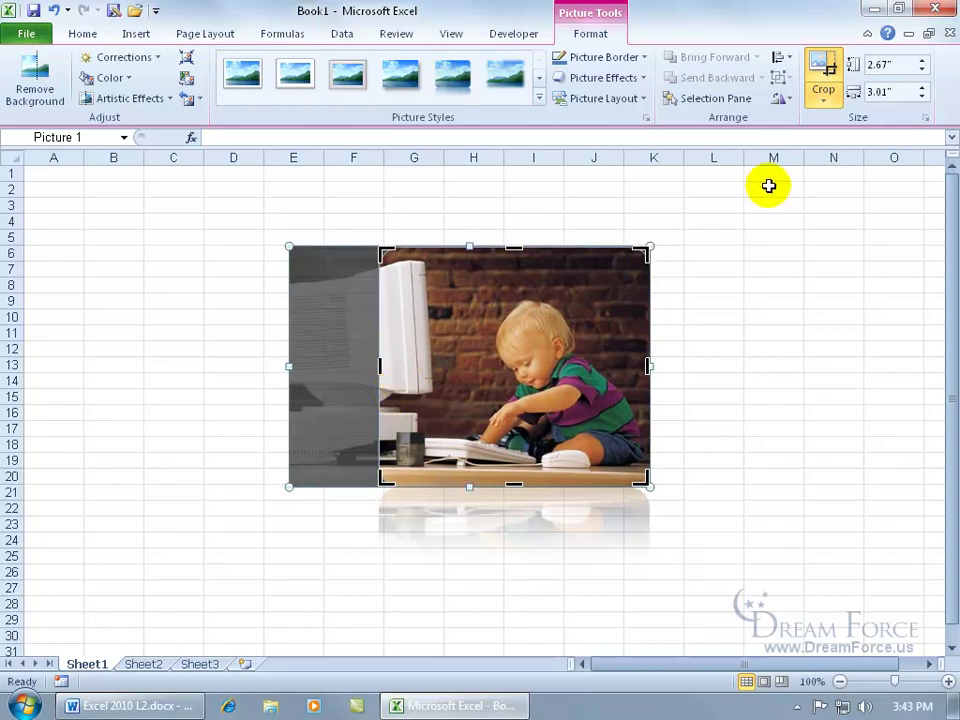
{"action": "left_click", "coordinate": [823, 68]}
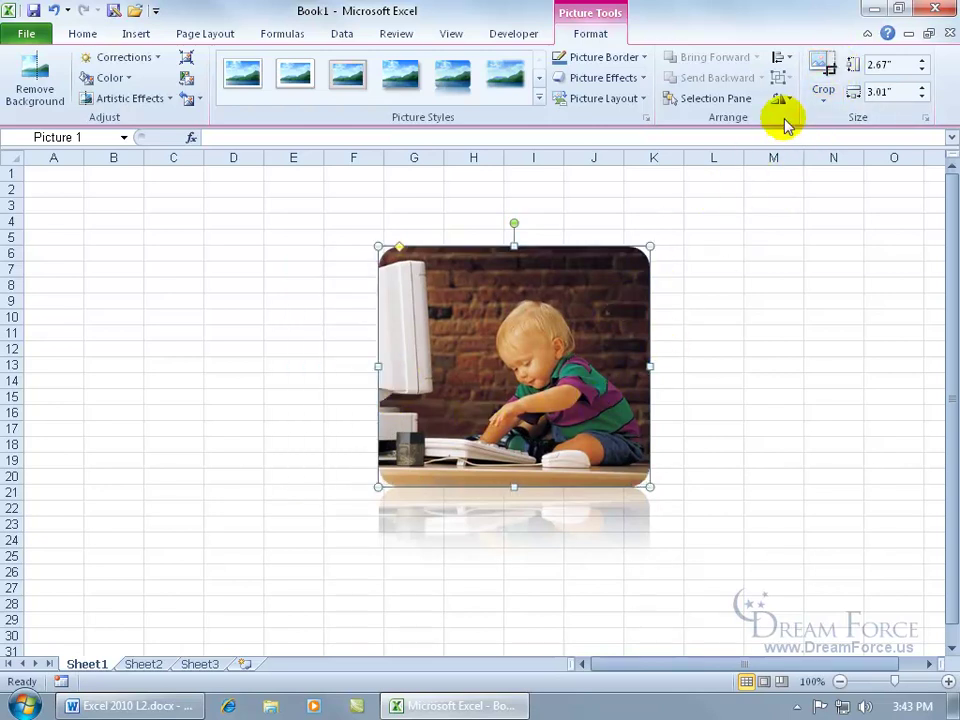
- Crop more off the picture's left side, down to a width of about 2.64", and apply the crop
{"action": "left_click", "coordinate": [825, 66]}
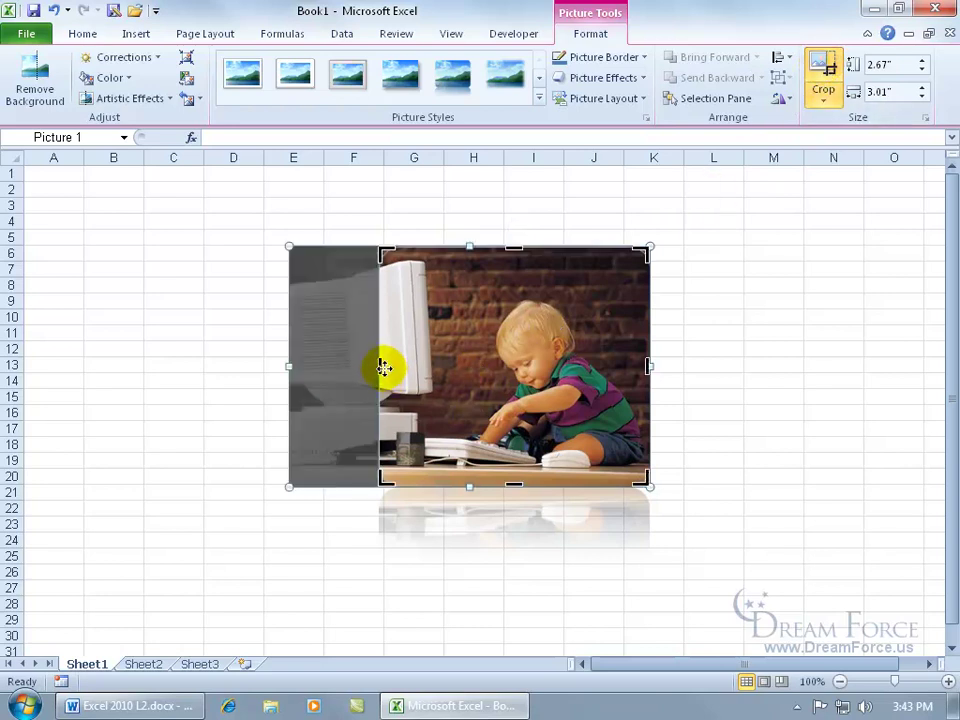
{"action": "left_click_drag", "start_coordinate": [381, 365], "coordinate": [408, 377]}
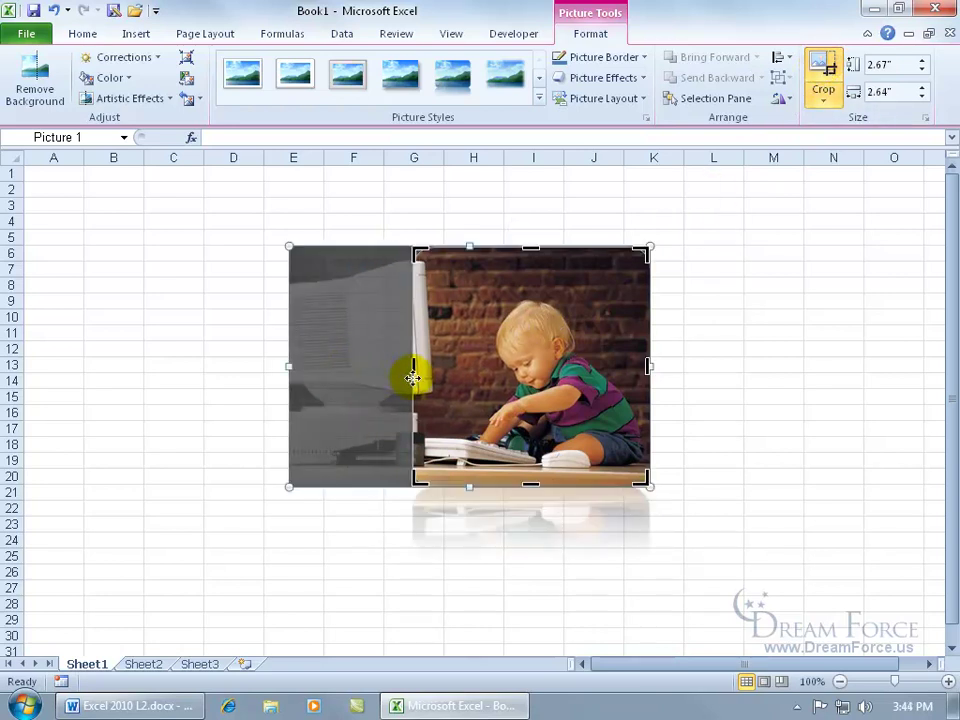
{"action": "left_click", "coordinate": [823, 82]}
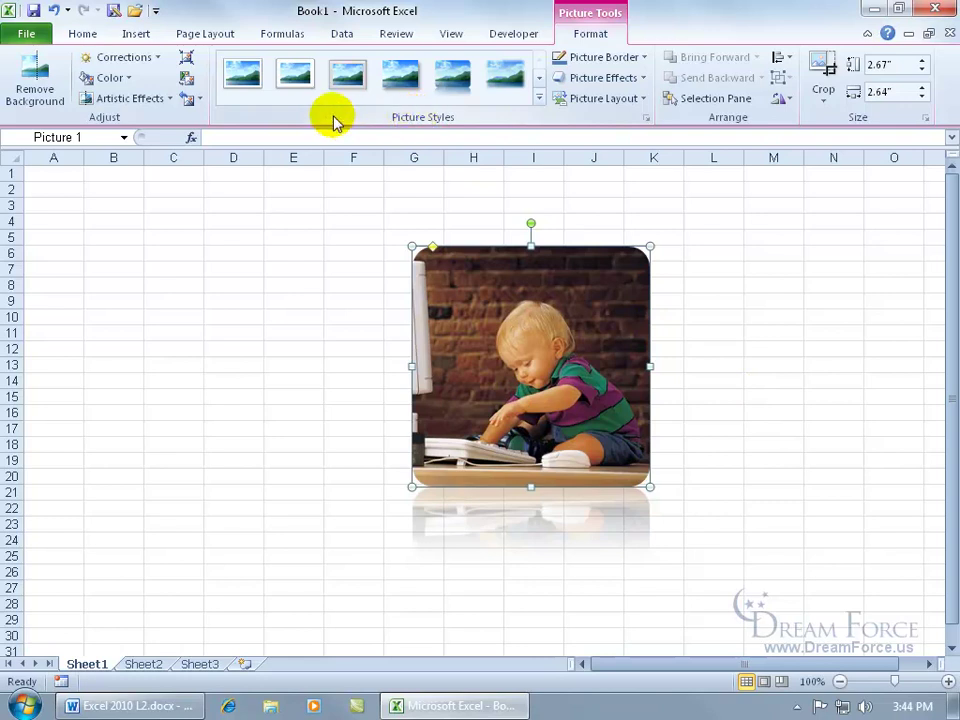
- Give the picture a border in the standard orange color with a 4½ pt weight
{"action": "left_click", "coordinate": [644, 60]}
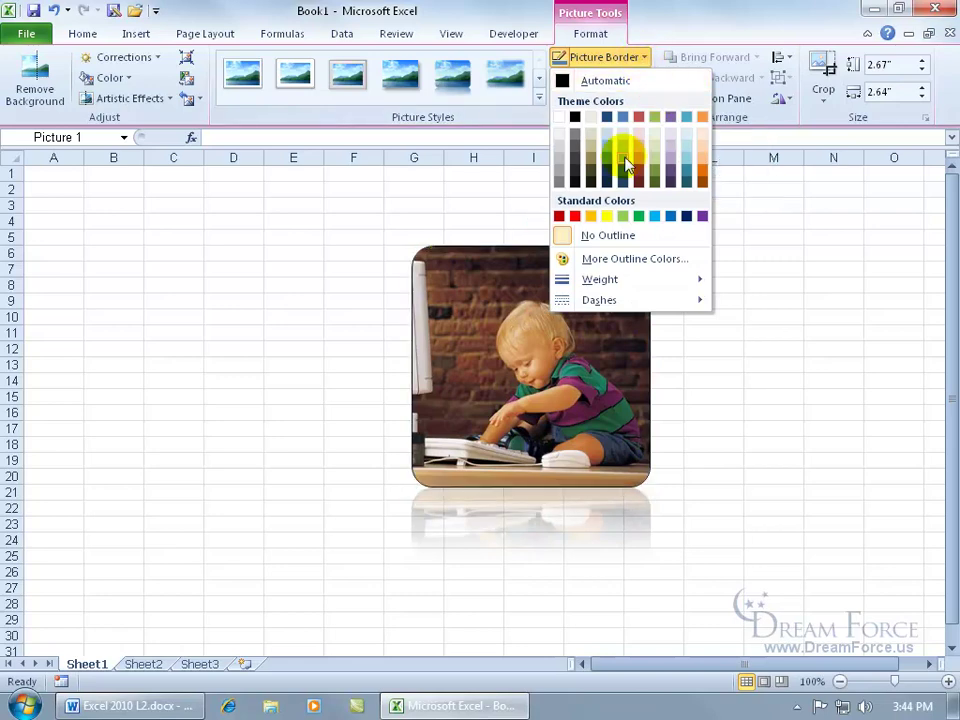
{"action": "left_click", "coordinate": [683, 303]}
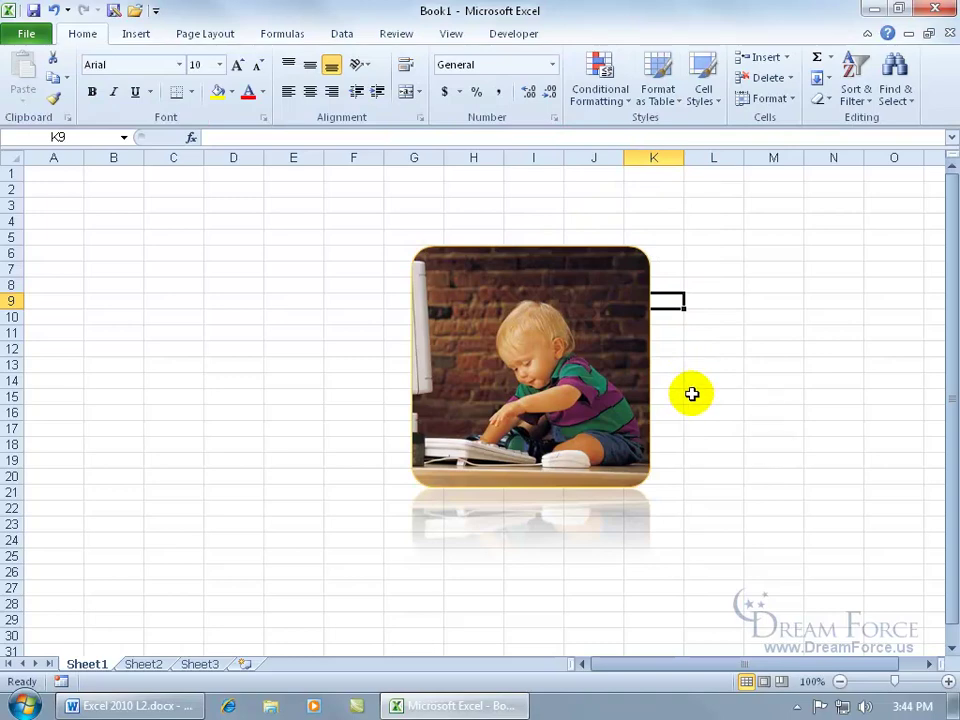
{"action": "left_click", "coordinate": [569, 333]}
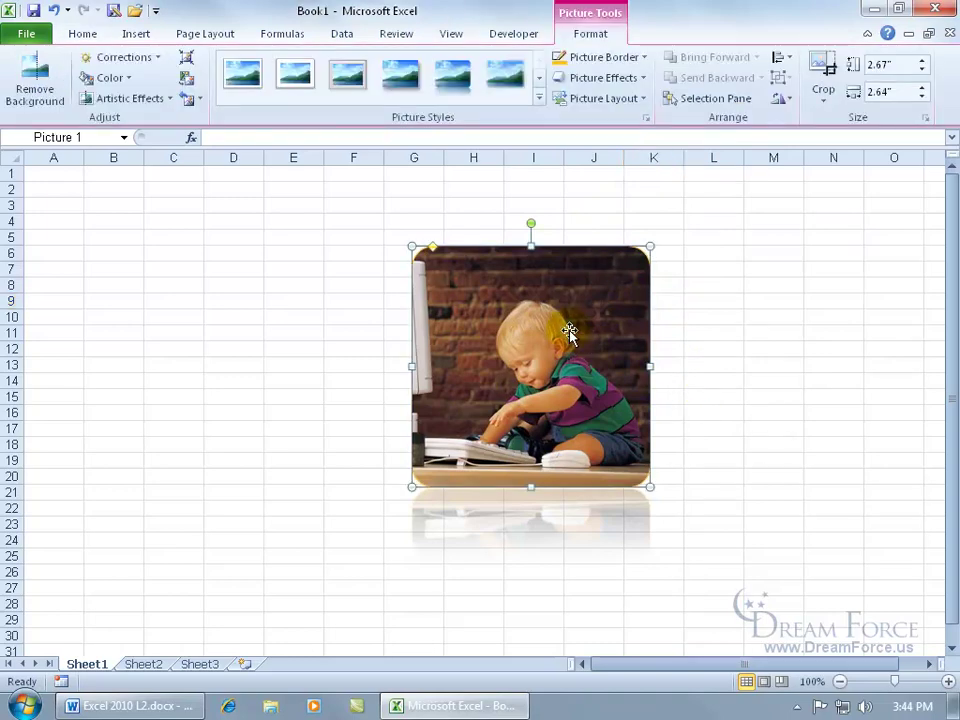
{"action": "left_click", "coordinate": [641, 60]}
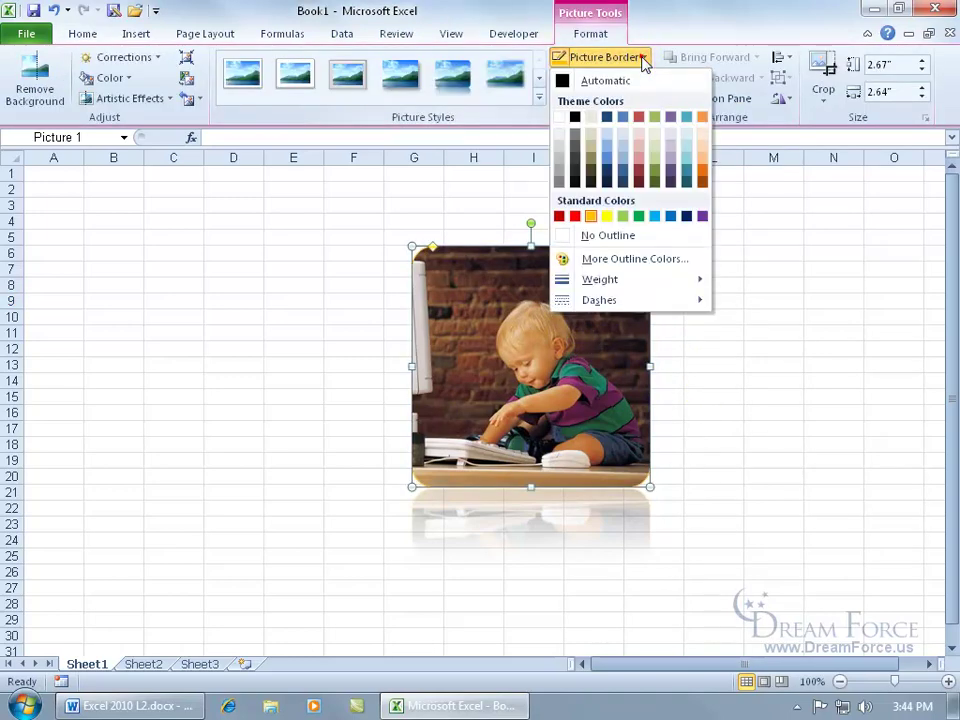
{"action": "mouse_move", "coordinate": [608, 279]}
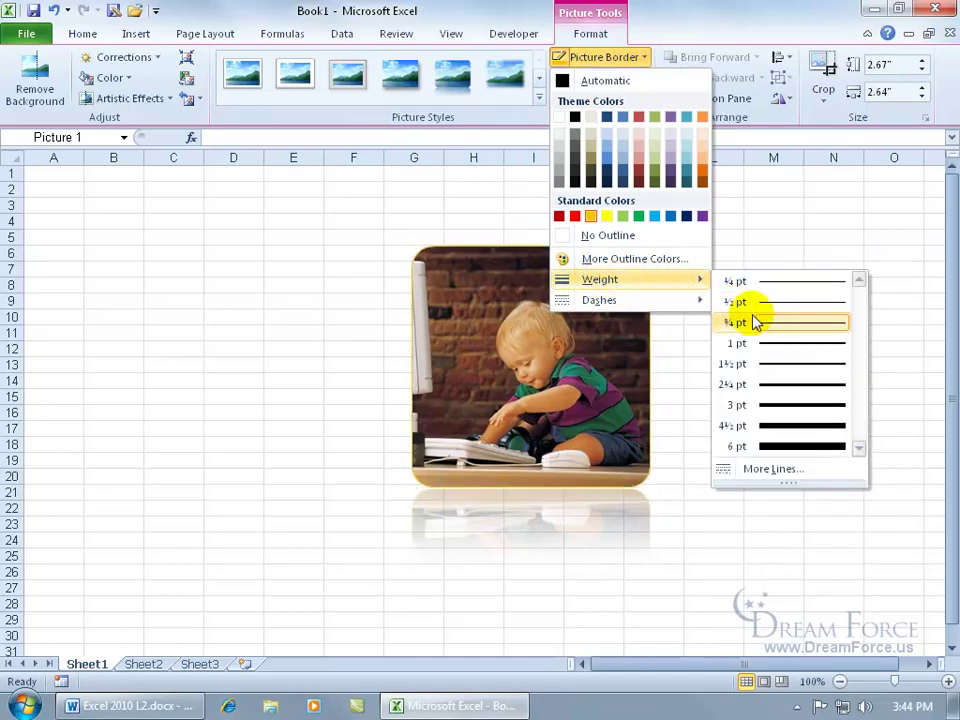
{"action": "left_click", "coordinate": [783, 427]}
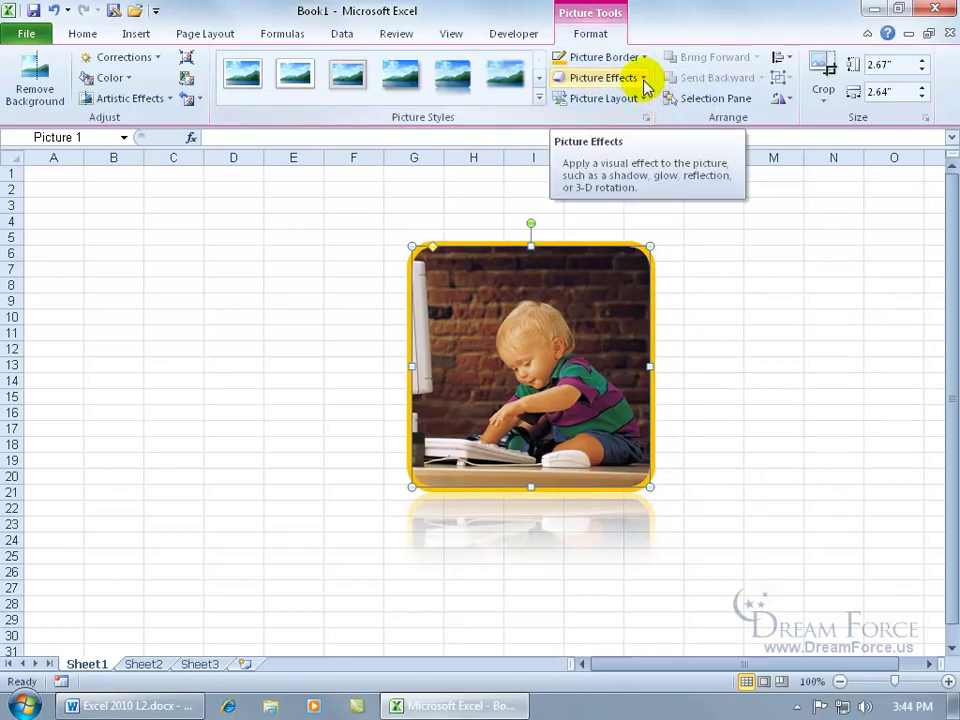
- Apply the red glow variation in the second-smallest size to the picture
{"action": "left_click", "coordinate": [645, 84]}
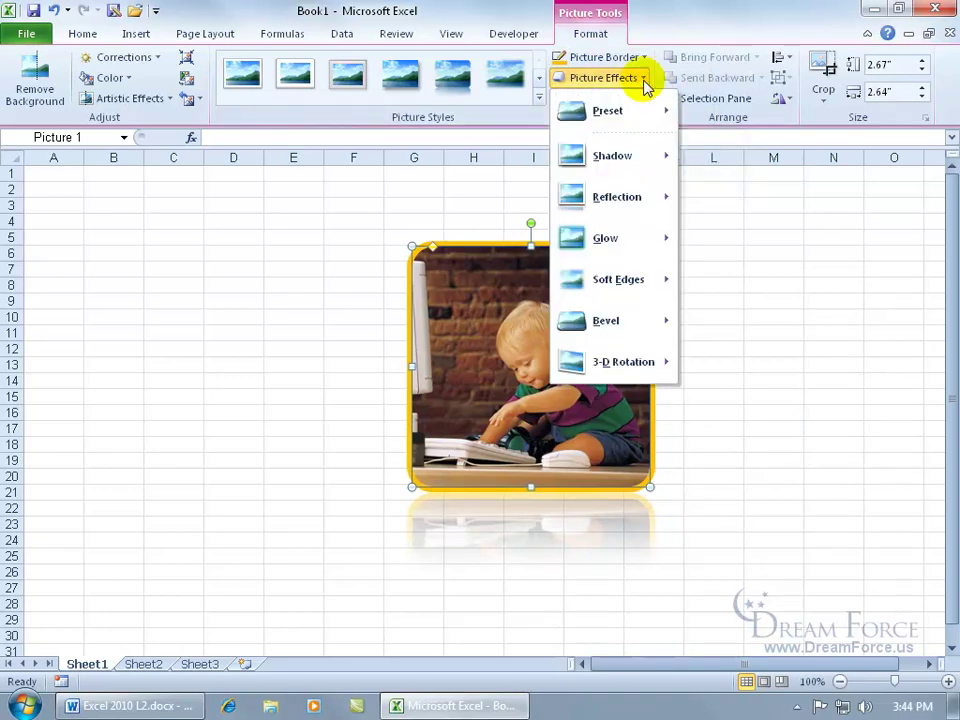
{"action": "mouse_move", "coordinate": [634, 195]}
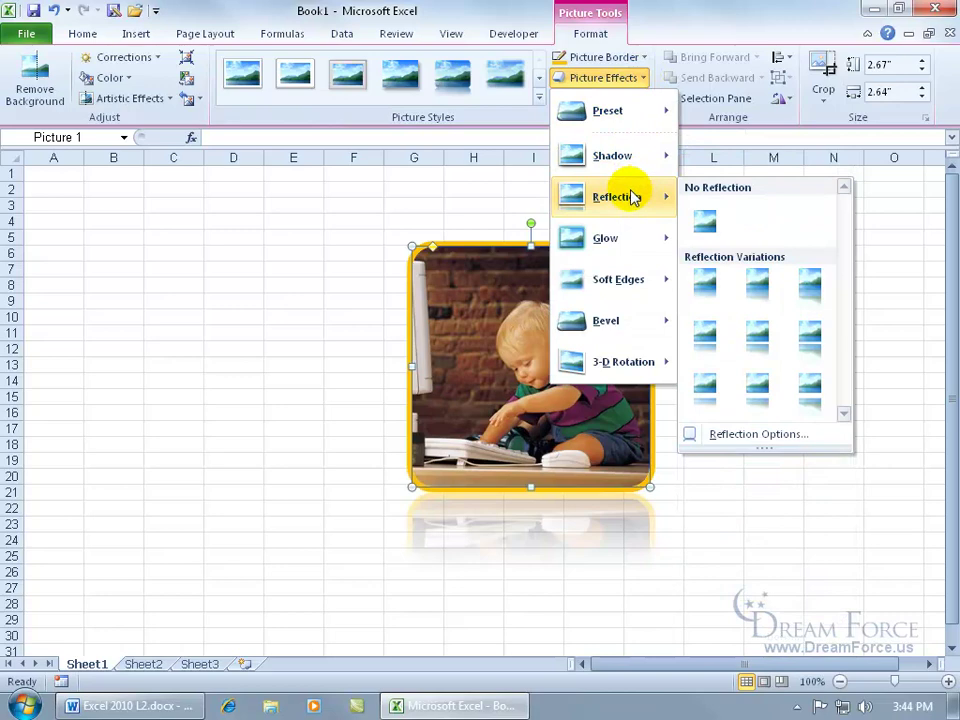
{"action": "mouse_move", "coordinate": [626, 240]}
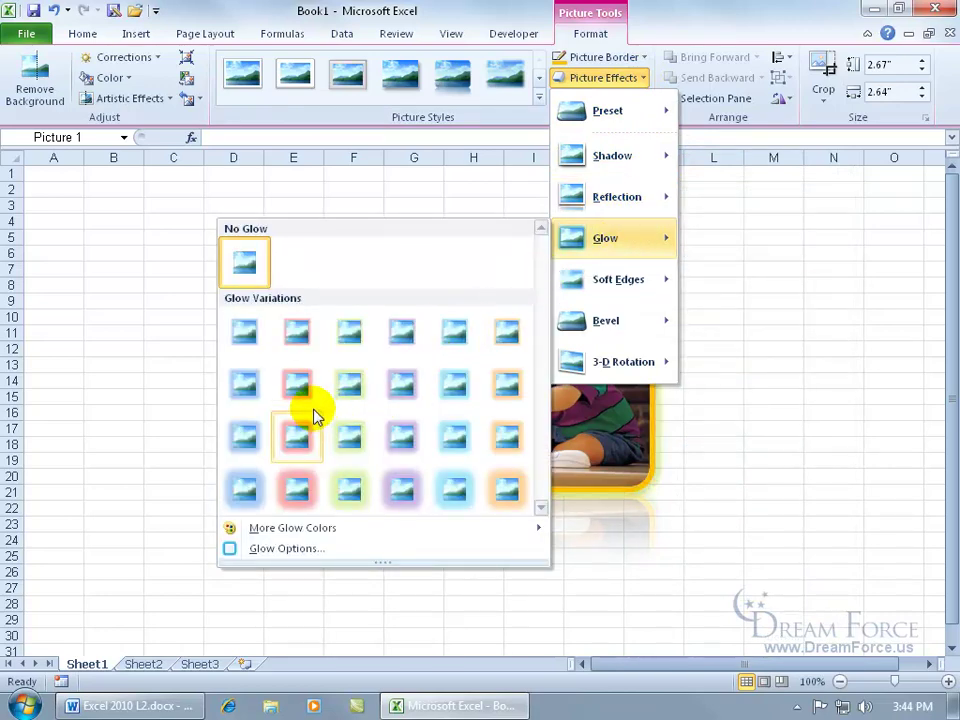
{"action": "left_click", "coordinate": [298, 385]}
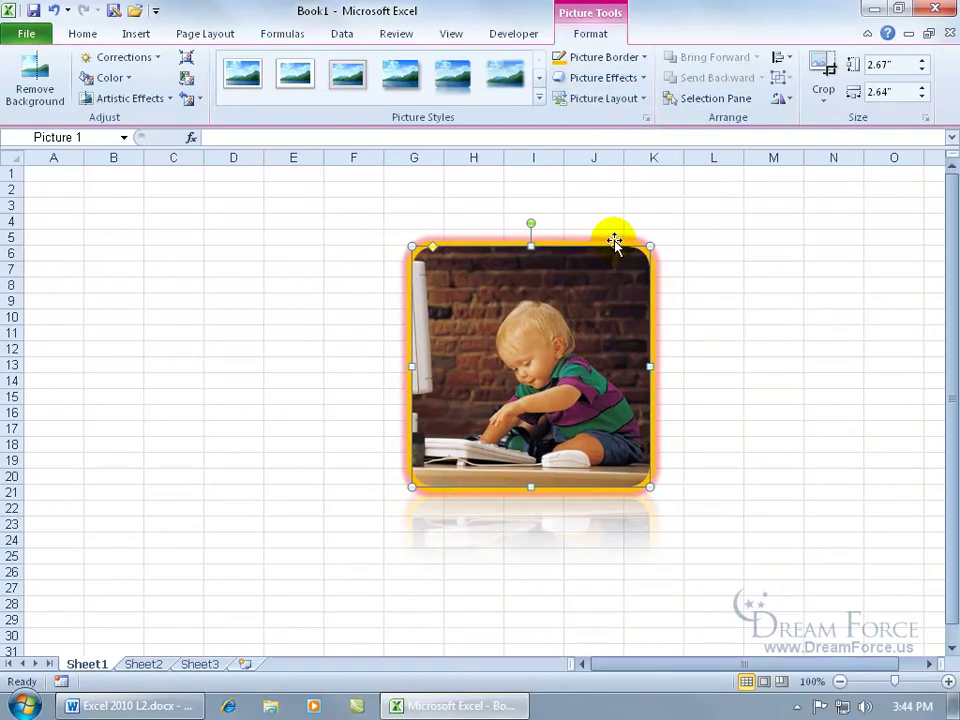
- Apply the preset picture effect that turns the picture into a thick, rotated 3-D block, and deselect the picture
{"action": "left_click", "coordinate": [640, 79]}
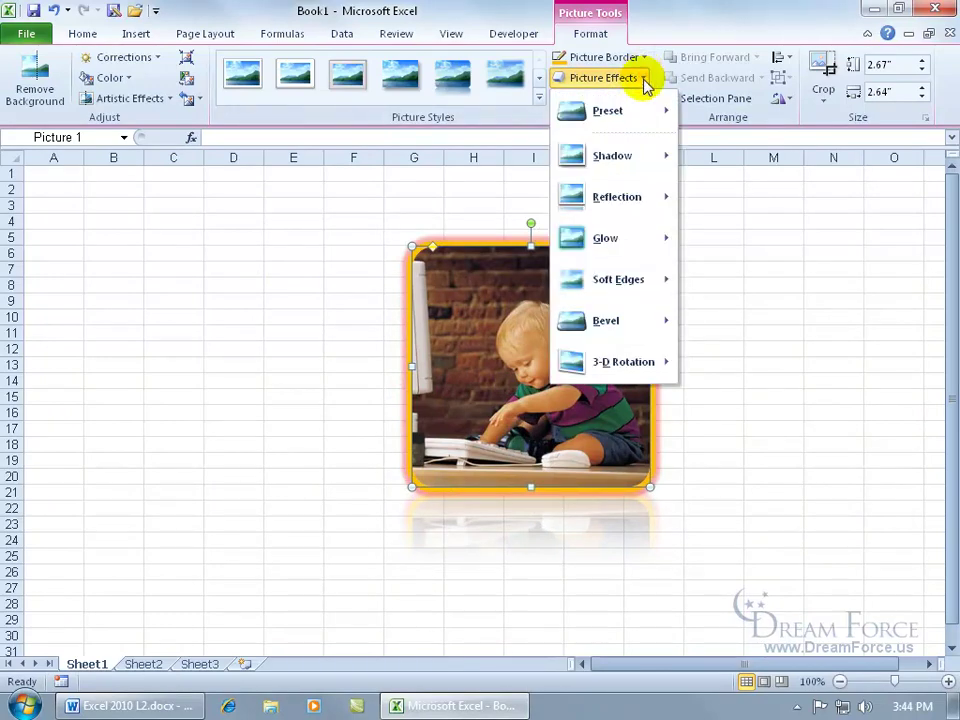
{"action": "mouse_move", "coordinate": [640, 122]}
{"action": "left_click", "coordinate": [706, 310]}
{"action": "key", "text": "Escape"}
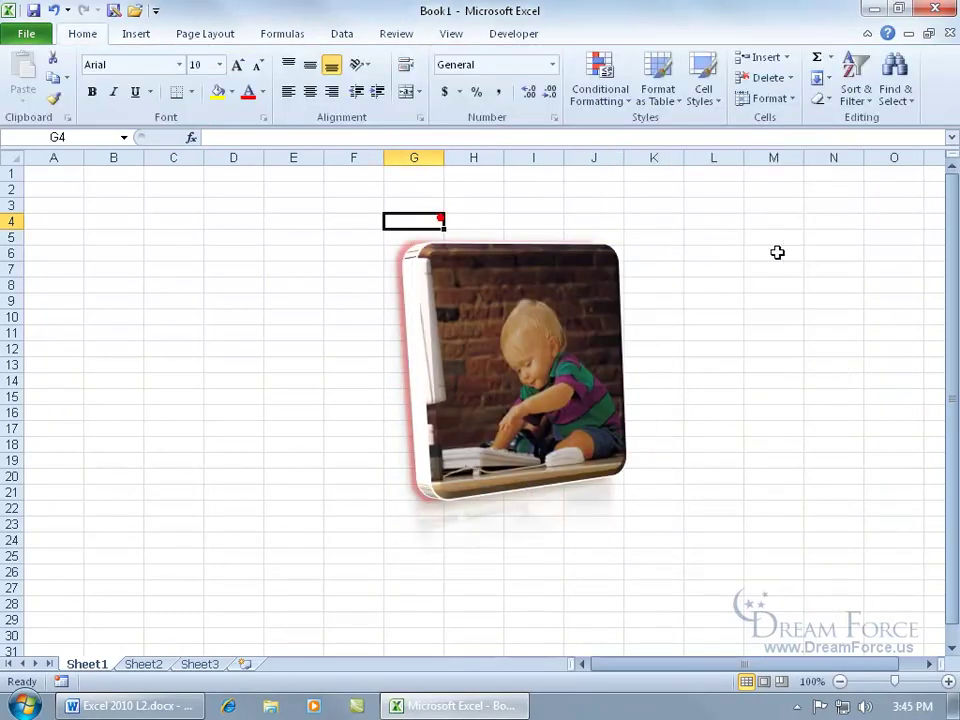
- Remove the 3-D preset effect from the picture by applying the No Presets option
{"action": "left_click", "coordinate": [588, 276]}
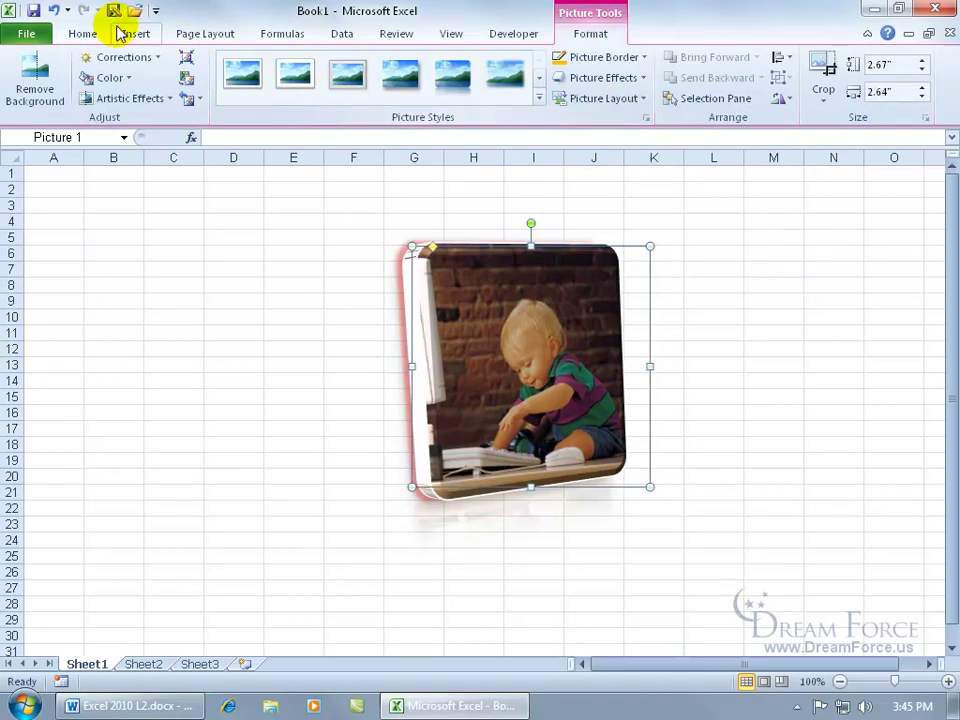
{"action": "left_click", "coordinate": [635, 78]}
{"action": "mouse_move", "coordinate": [632, 112]}
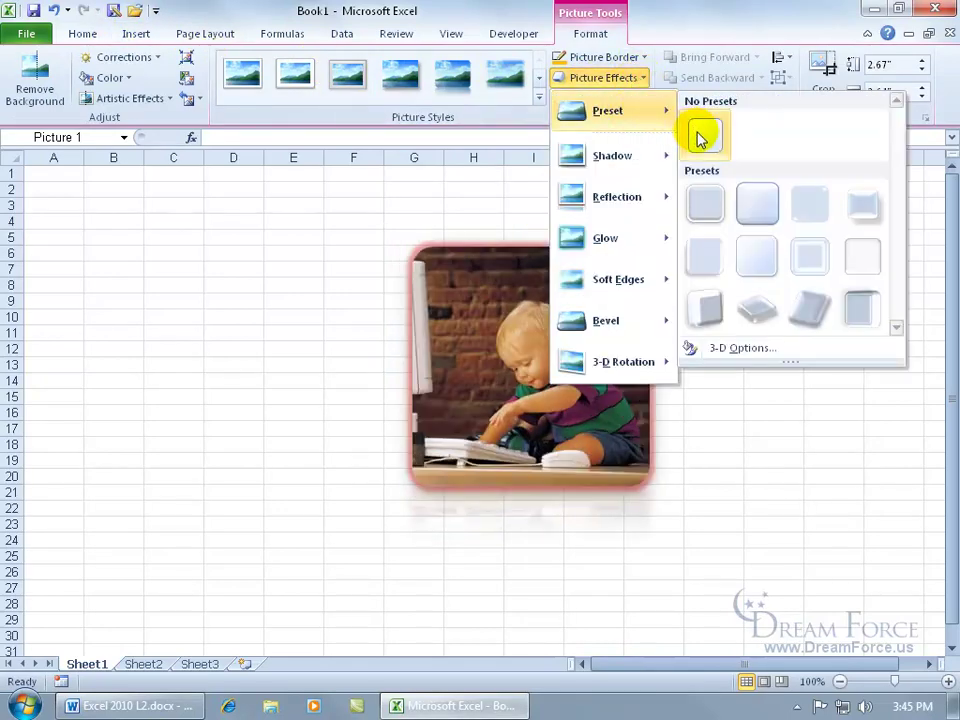
{"action": "left_click", "coordinate": [700, 133]}
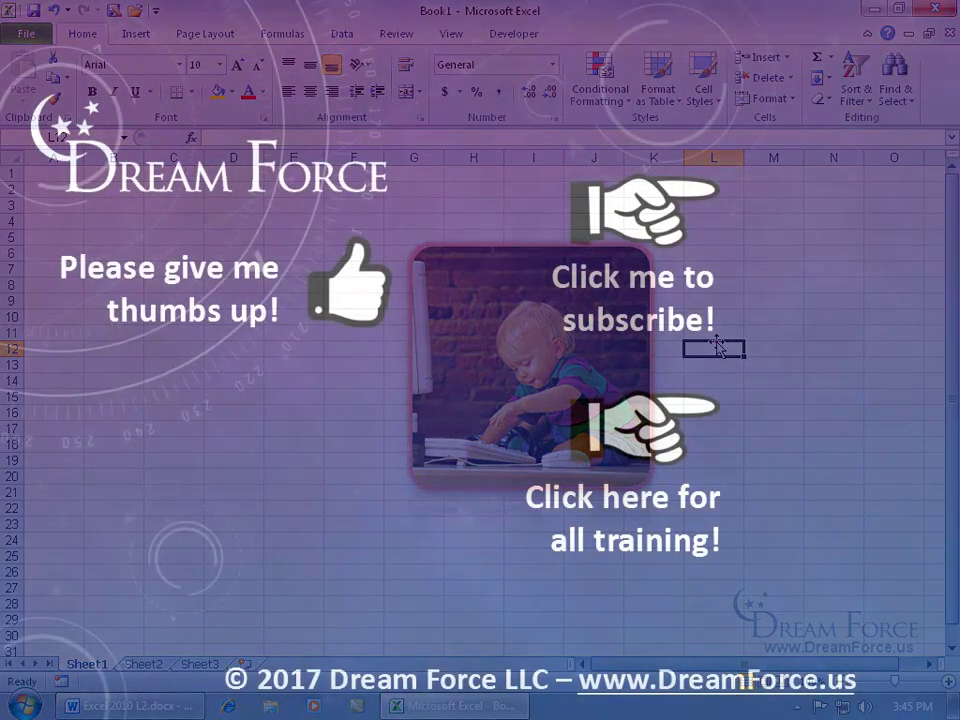